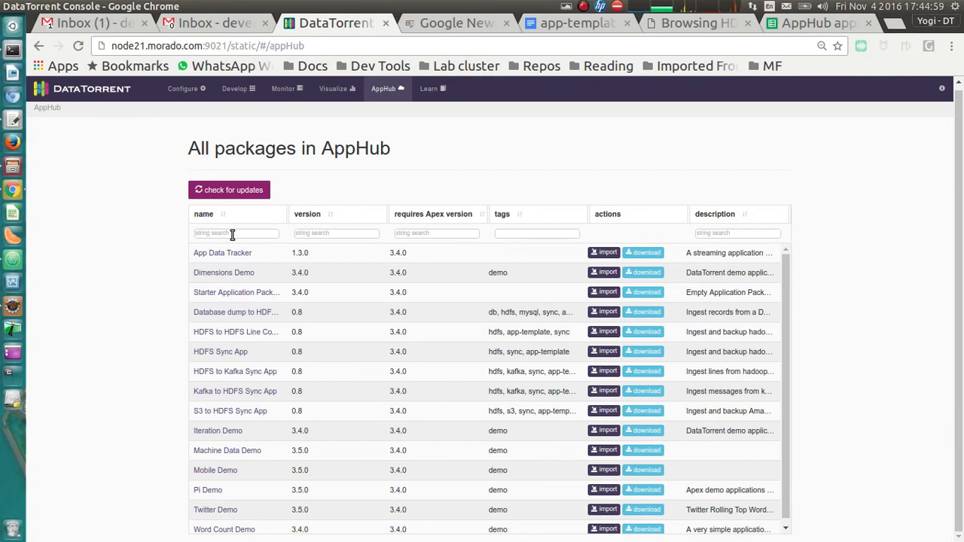
Step: Filter the AppHub packages by the name "hdfs" and import HDFS Sync App
click(232, 235)
text(hdfs)
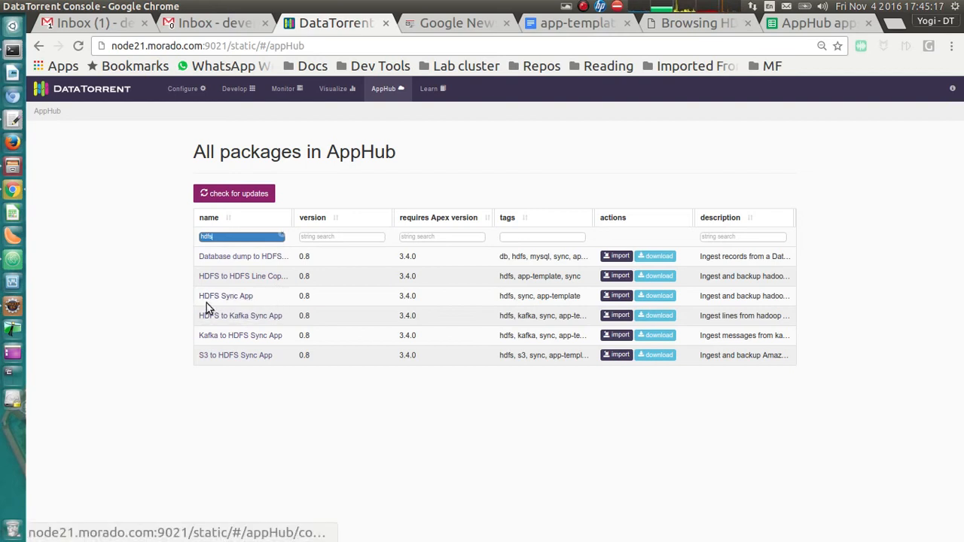
click(618, 298)
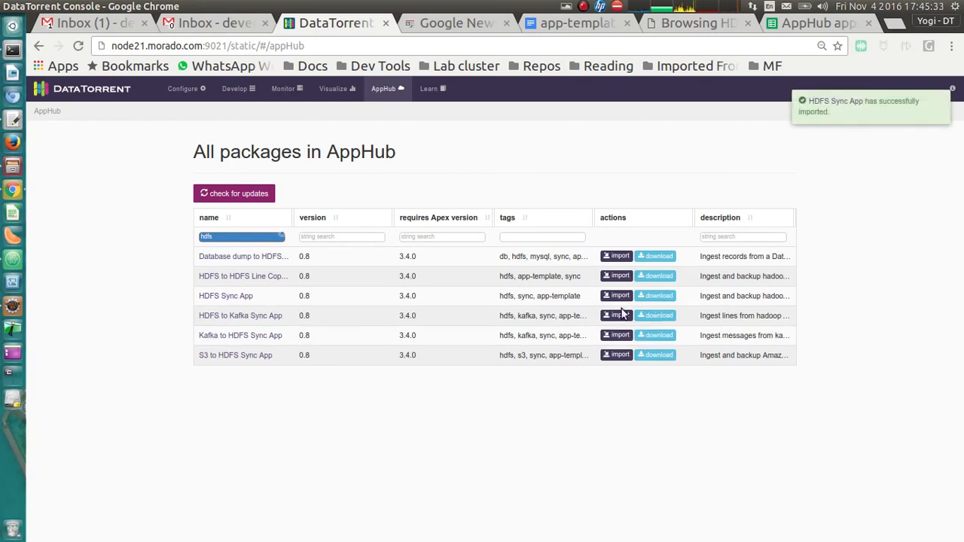
Step: Open the imported HDFS Sync App package and bring up the launch settings for HDFS-Sync-App
mouse_move(854, 119)
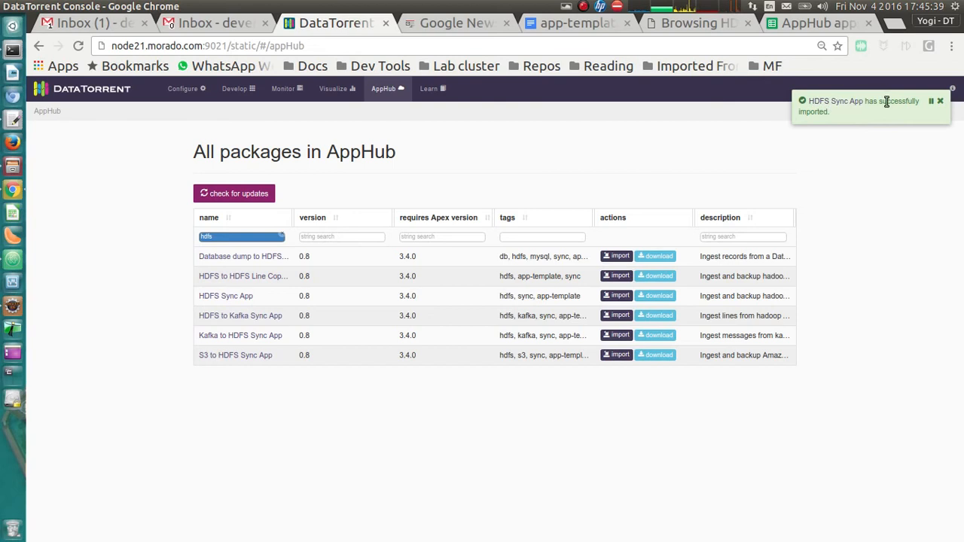
click(828, 105)
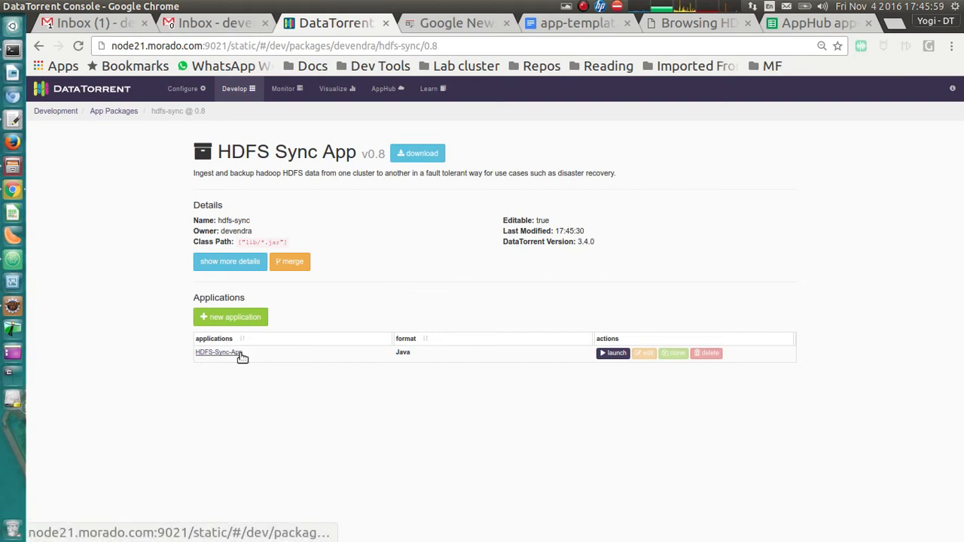
click(610, 352)
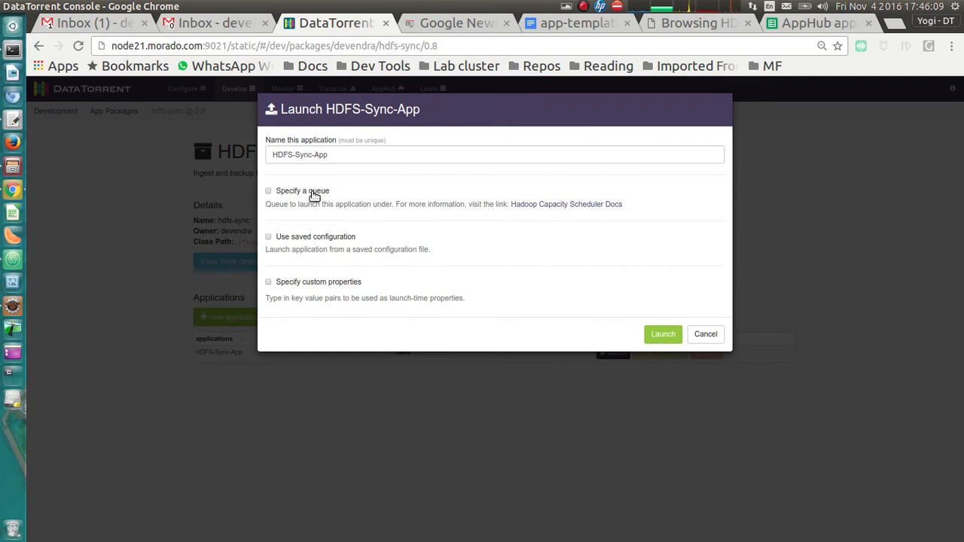
drag(349, 158, 237, 140)
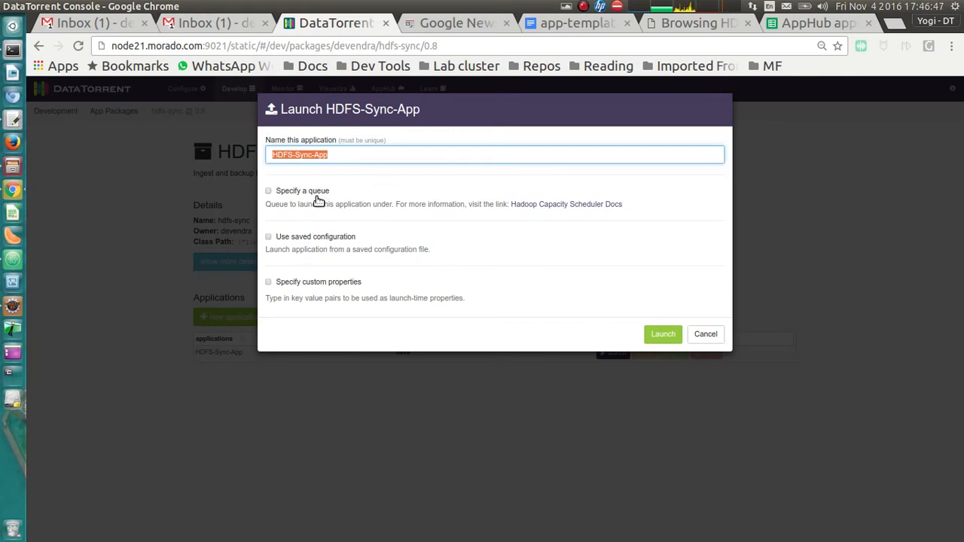
Step: Set the launch to use the saved configuration cluster-memory-conf.xml
click(316, 240)
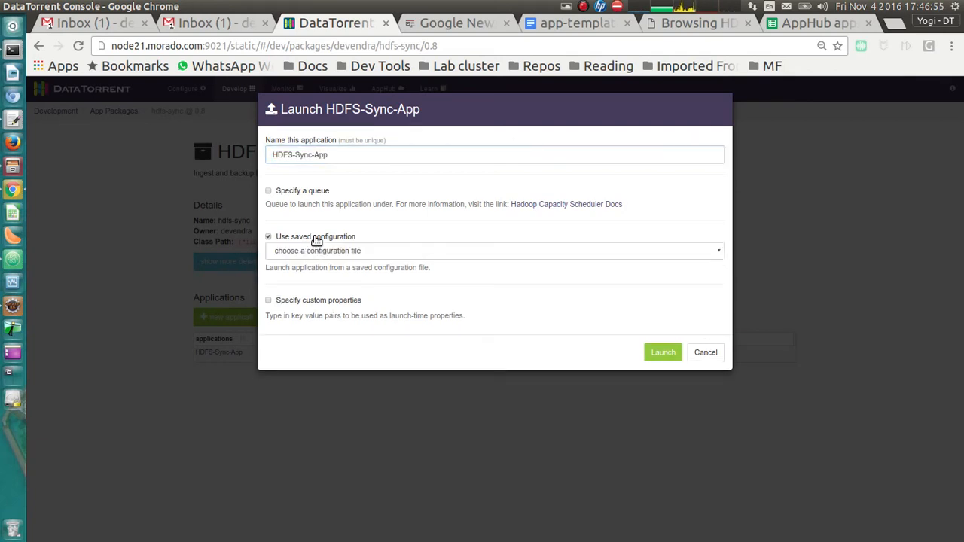
click(320, 249)
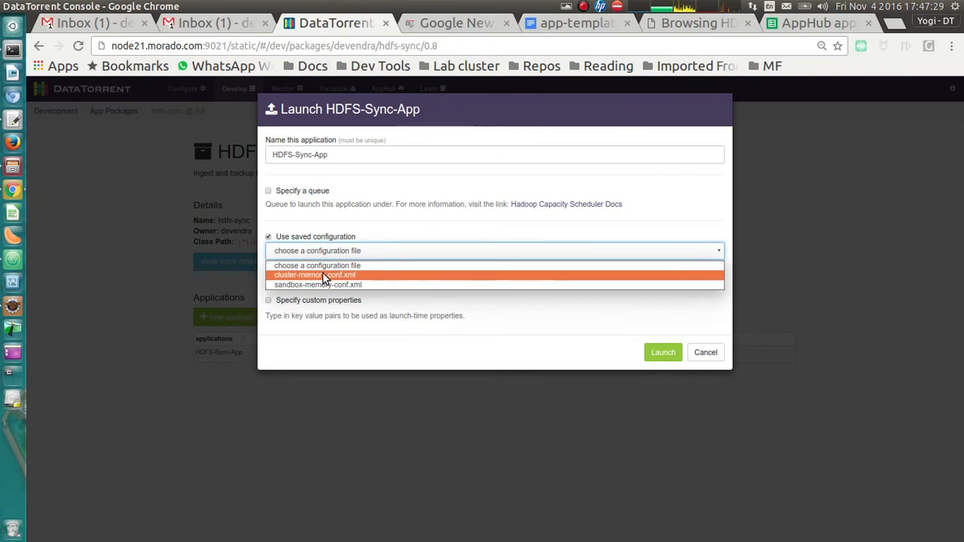
click(324, 276)
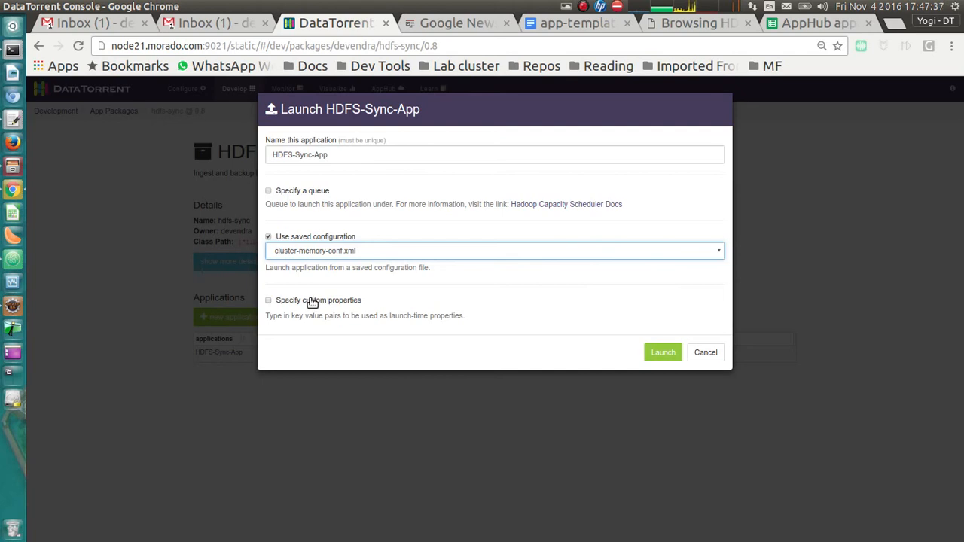
Step: Enable custom properties for the launch and add the package's default properties
click(311, 302)
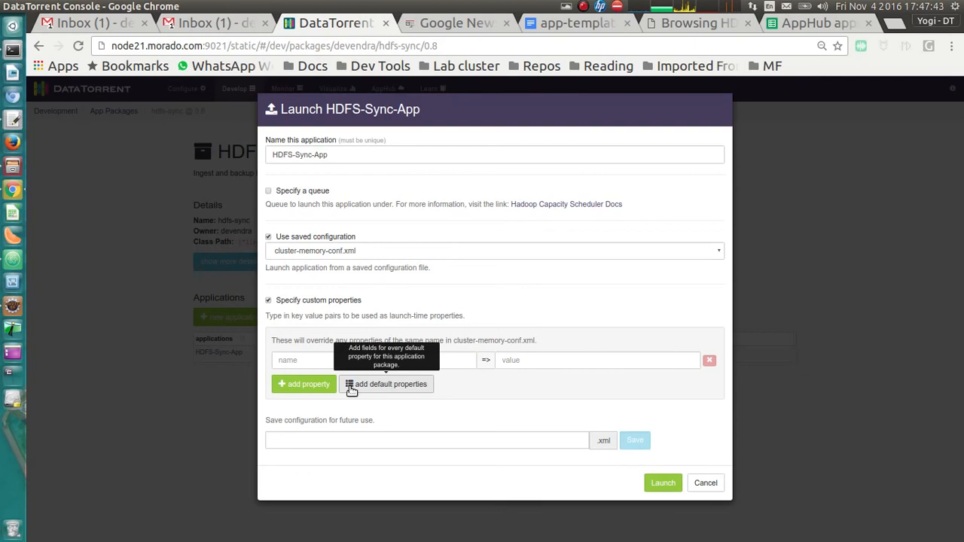
click(363, 386)
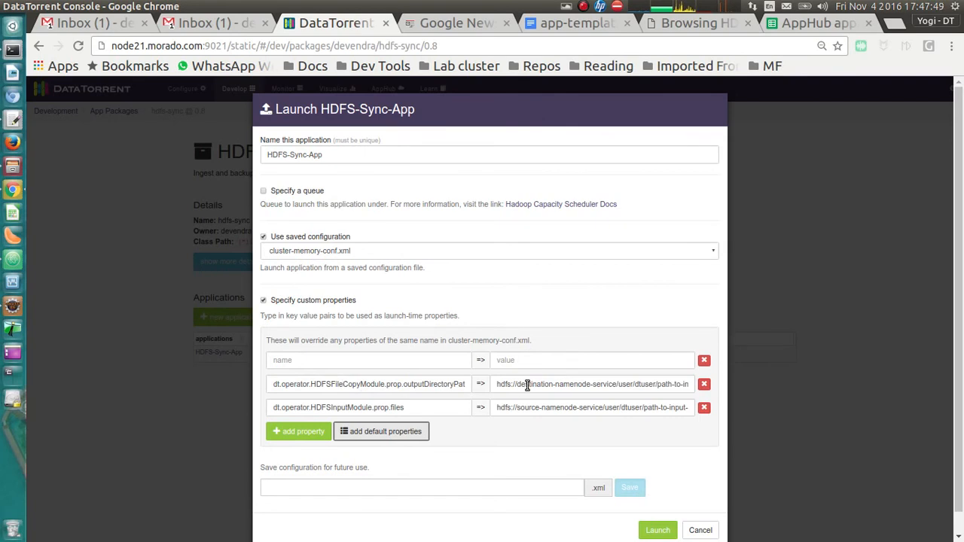
triple_click(349, 392)
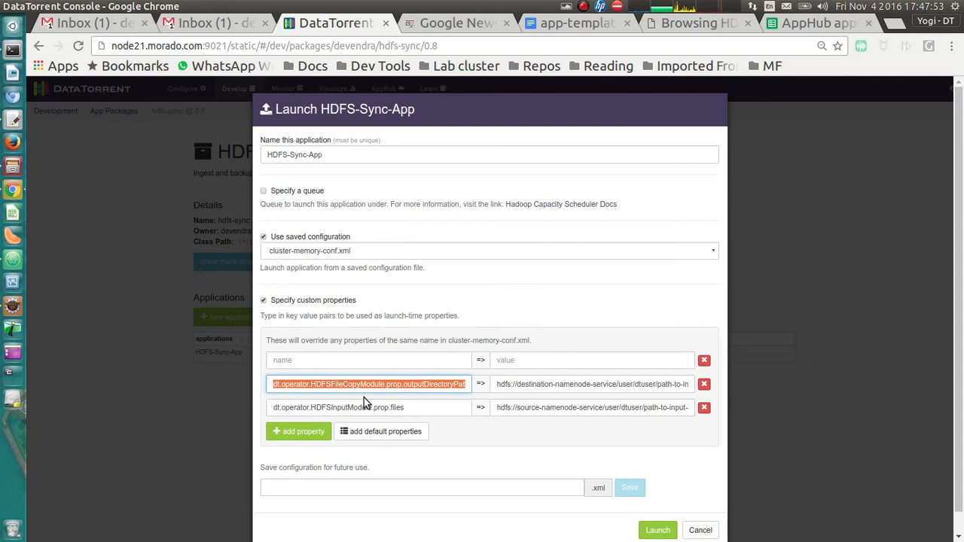
click(402, 408)
double_click(338, 408)
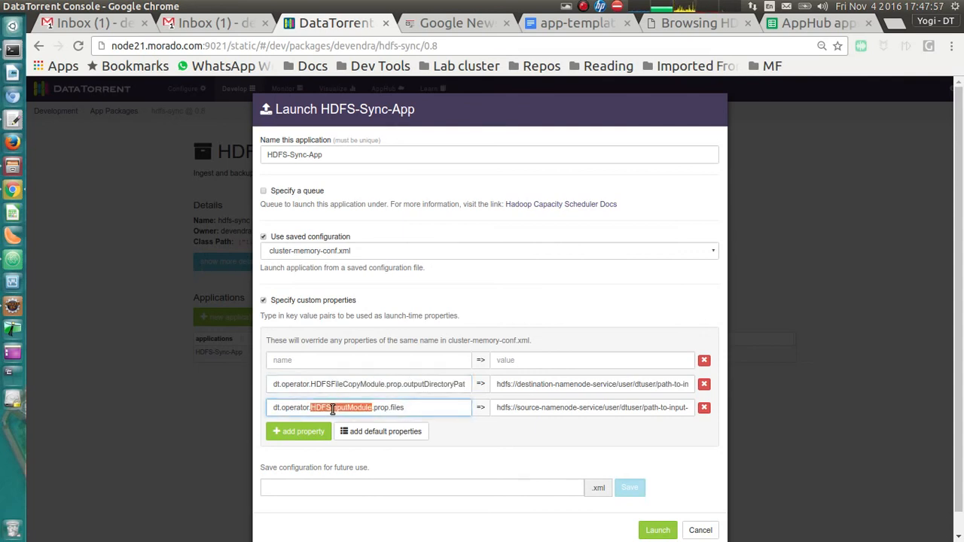
drag(391, 408, 407, 407)
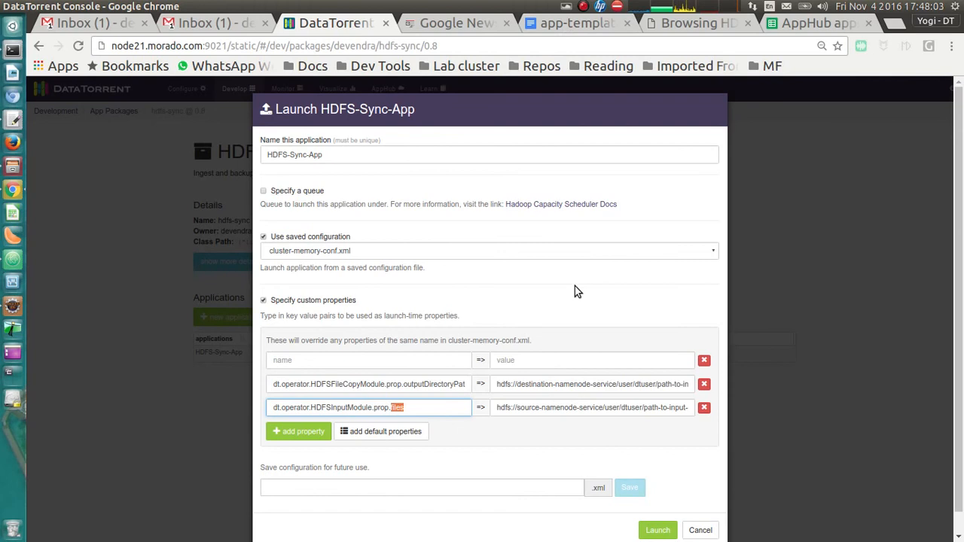
Step: Copy hdfs://node35.morado.com/user/dttbc/DATASETS/ing-source-data/10gb.file from the app-templates reference document into the HDFSInputModule.prop.files value
click(573, 25)
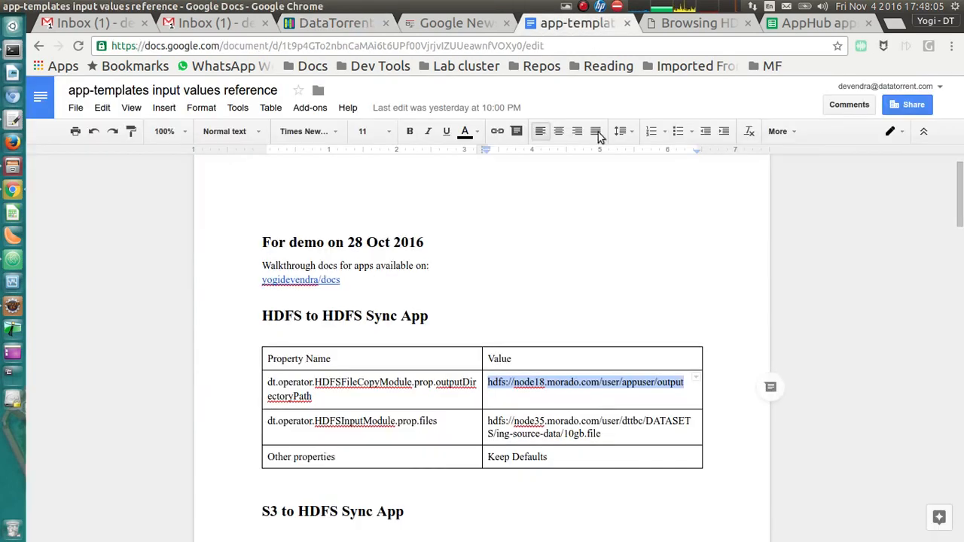
click(607, 437)
shift+click(488, 422)
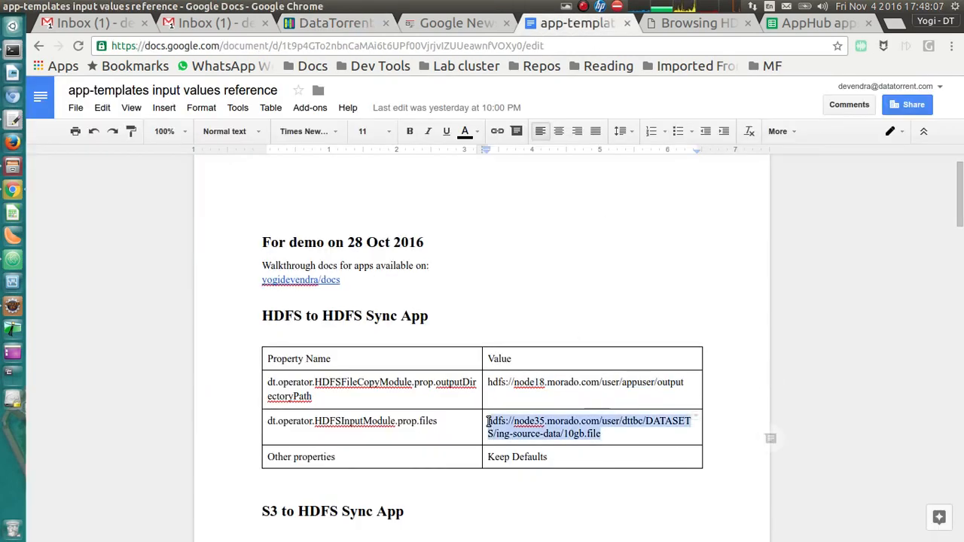
click(337, 27)
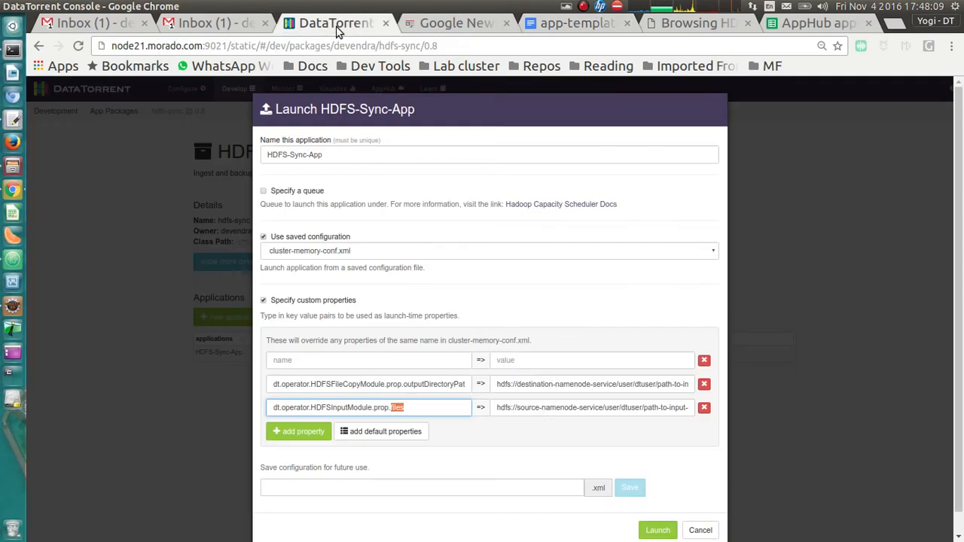
triple_click(541, 409)
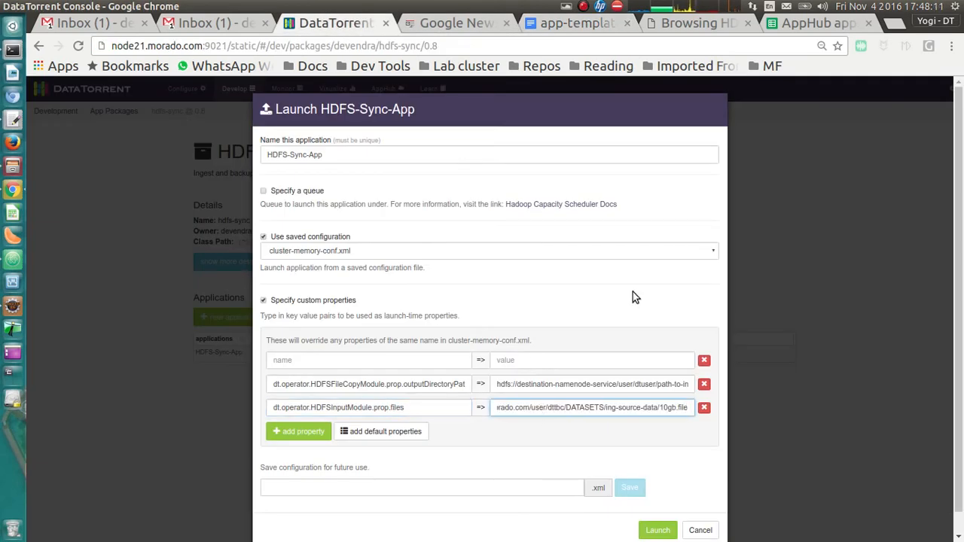
Step: Copy the path /user/appuser/output from the app-templates reference document into the HDFSFileCopyModule output directory value, replacing the default
click(546, 22)
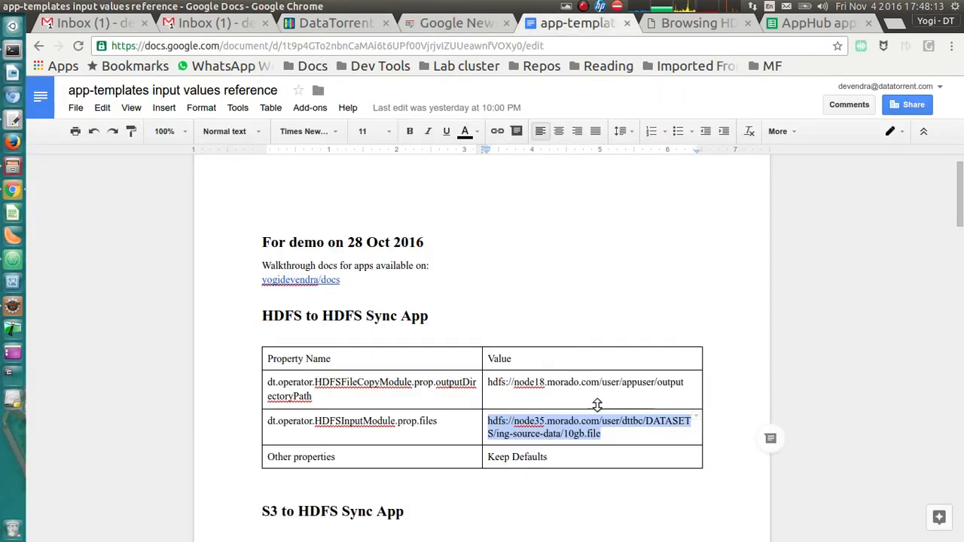
drag(601, 383, 693, 388)
key(ctrl+c)
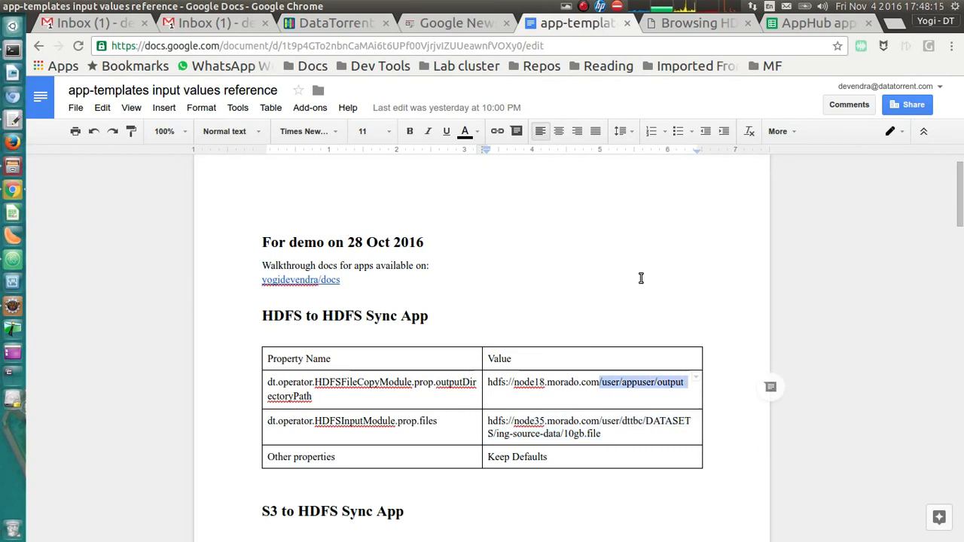
click(346, 23)
click(527, 382)
key(ctrl+a)
key(ctrl+v)
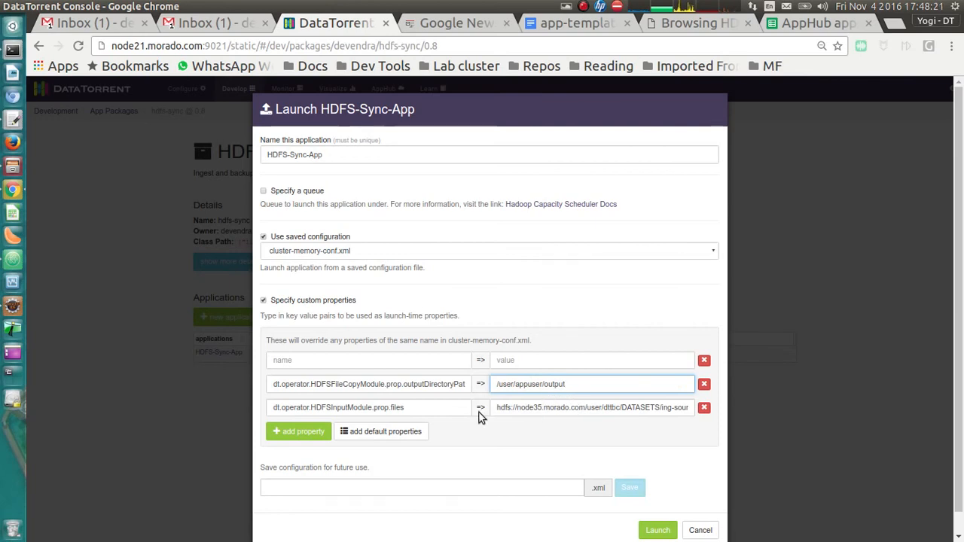
Step: Examine the input file's host prefix and compare it with the output directory path in the custom properties
click(501, 411)
key(ctrl+a)
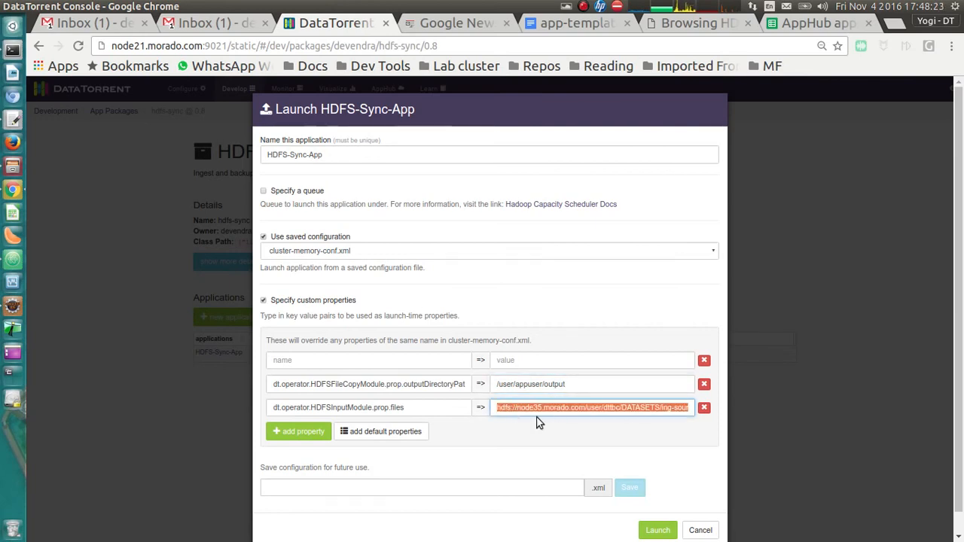
click(525, 410)
double_click(524, 411)
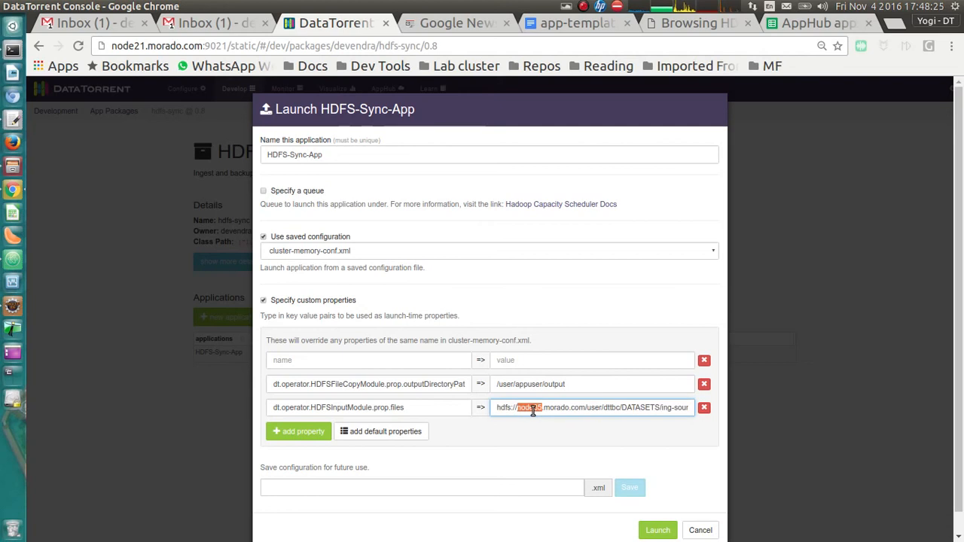
shift+click(586, 407)
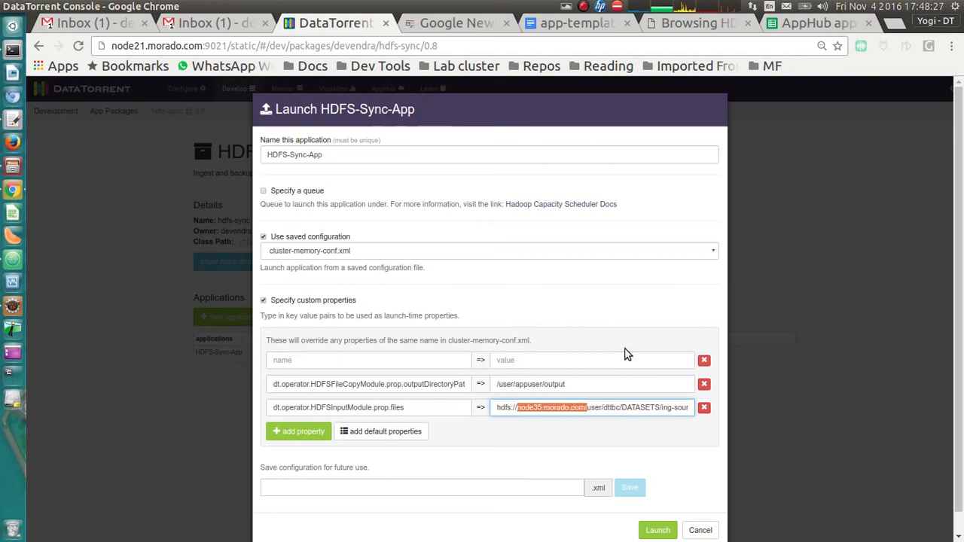
click(596, 384)
key(ctrl+a)
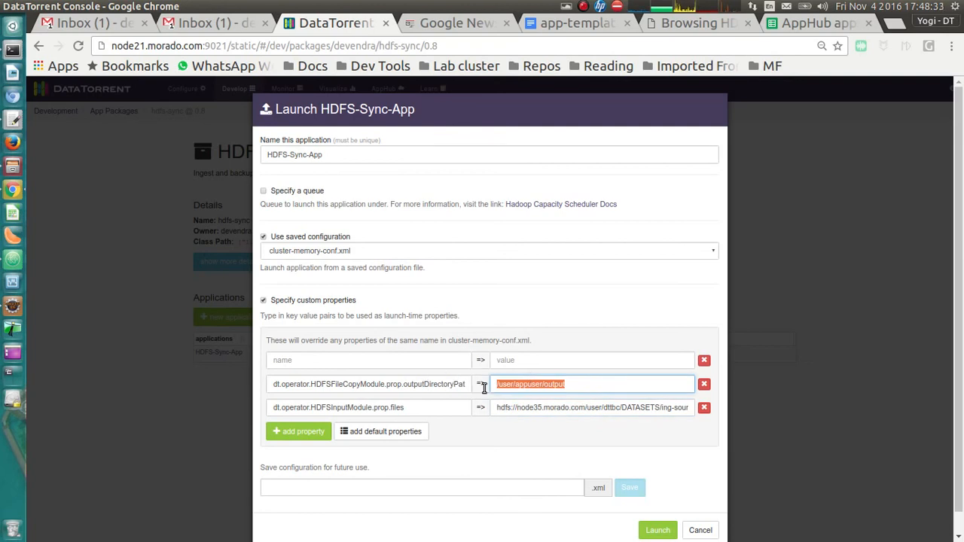
click(497, 407)
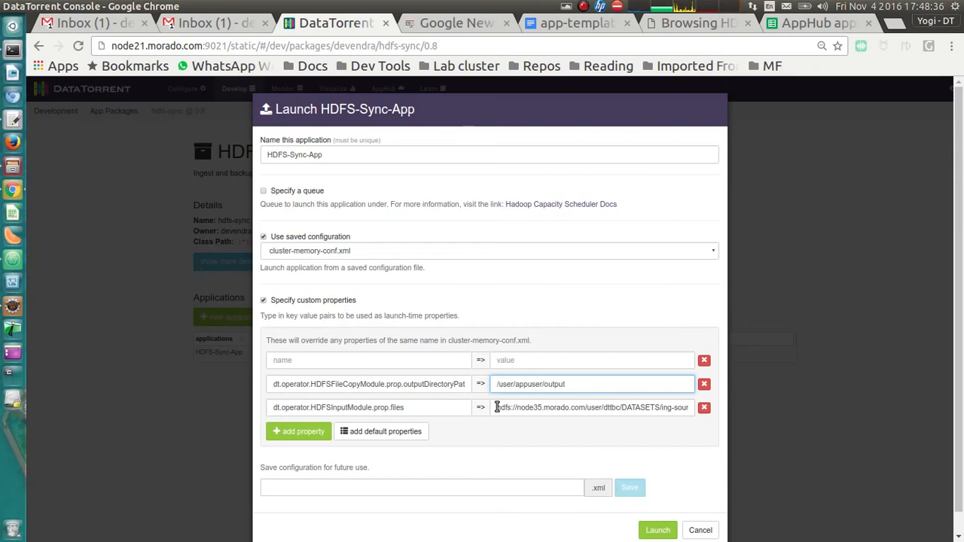
shift+click(584, 408)
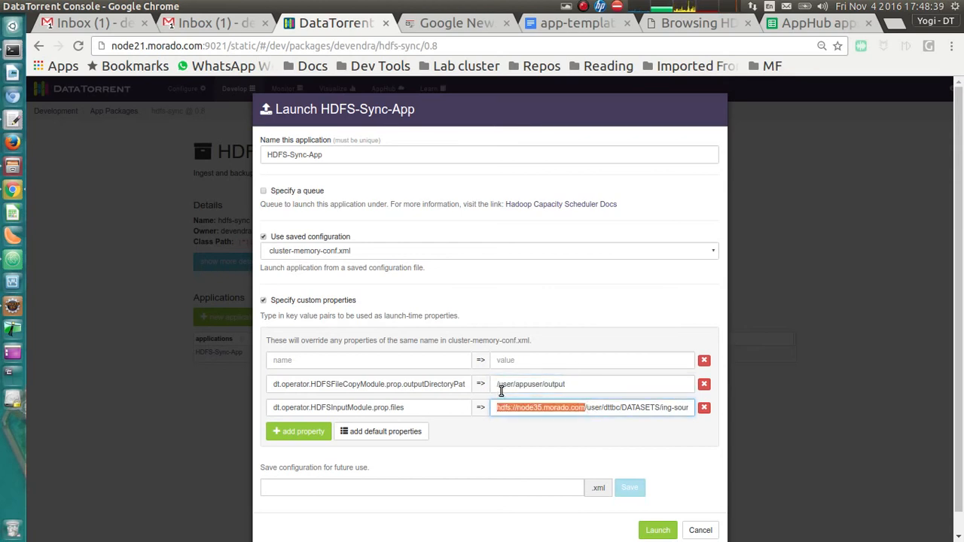
click(497, 383)
shift+click(588, 384)
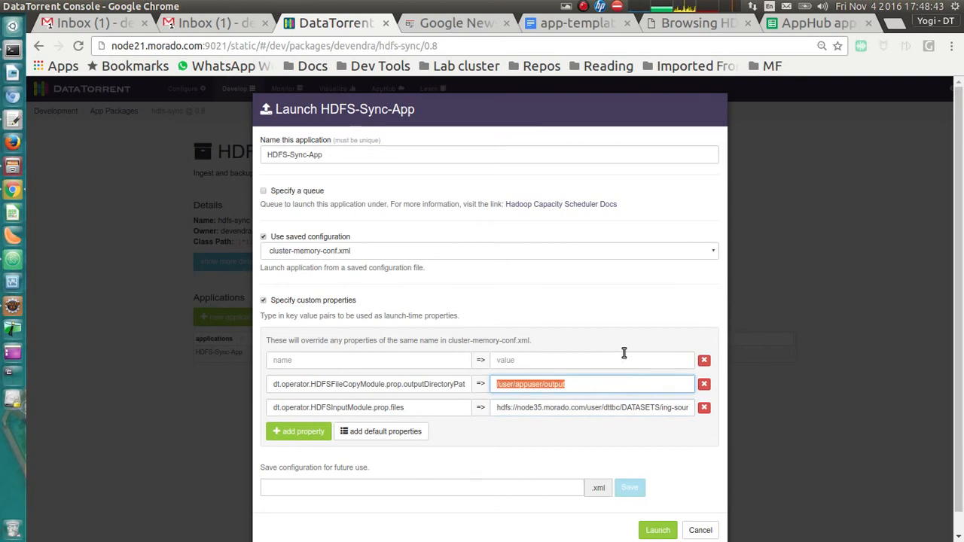
Step: Launch HDFS-Sync-App with these settings and open the launched application's monitoring page
scroll(623, 349, down, 1)
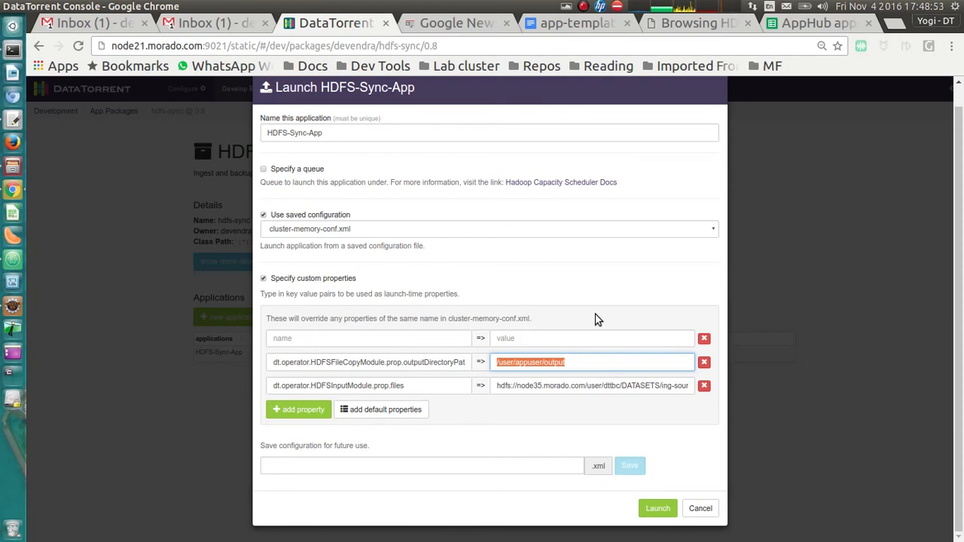
scroll(595, 320, up, 1)
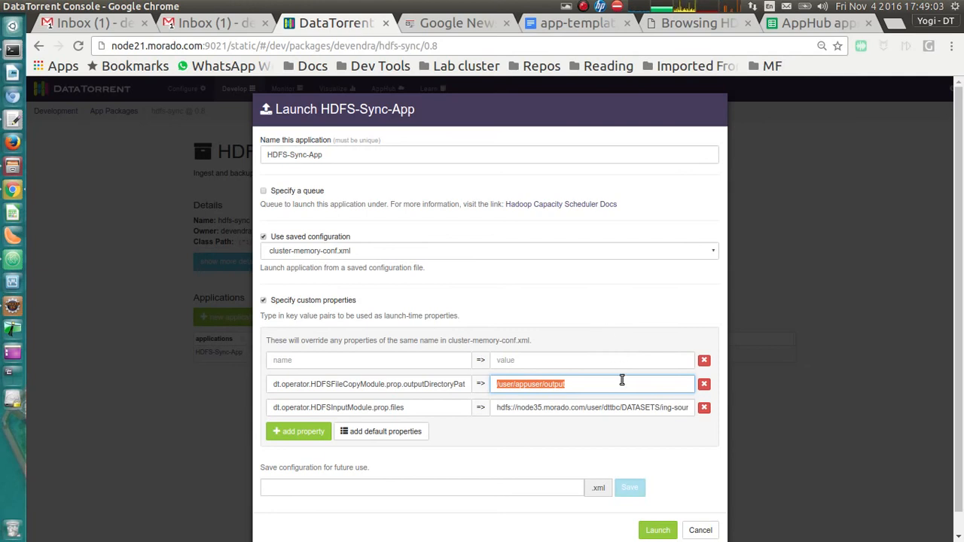
scroll(621, 380, down, 1)
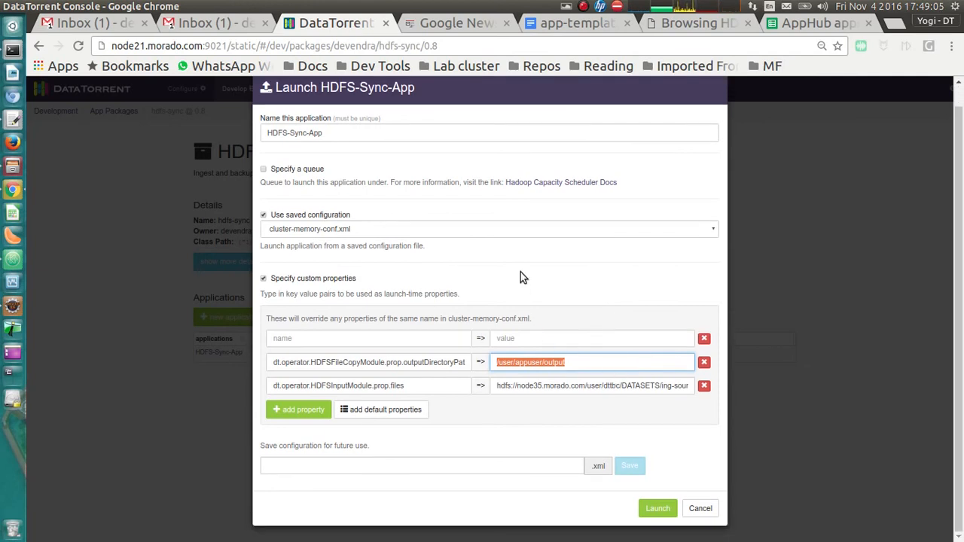
click(663, 510)
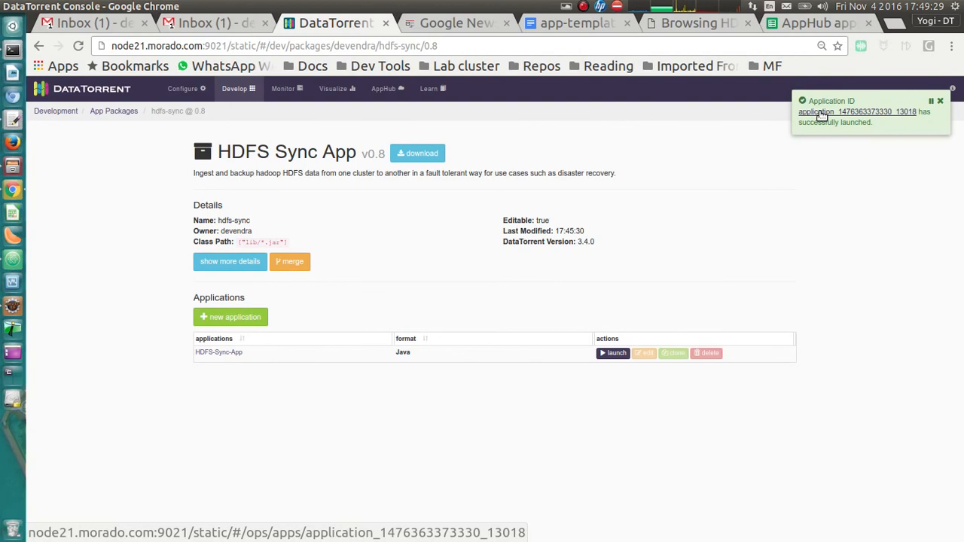
click(821, 113)
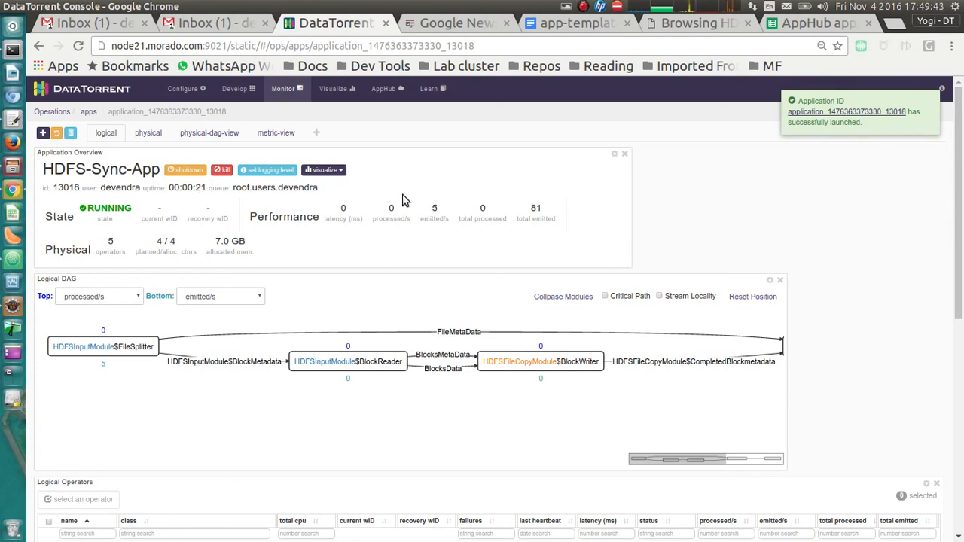
Step: Widen the Logical DAG widget on the monitoring page and reposition the diagram inside it
scroll(404, 202, down, 3)
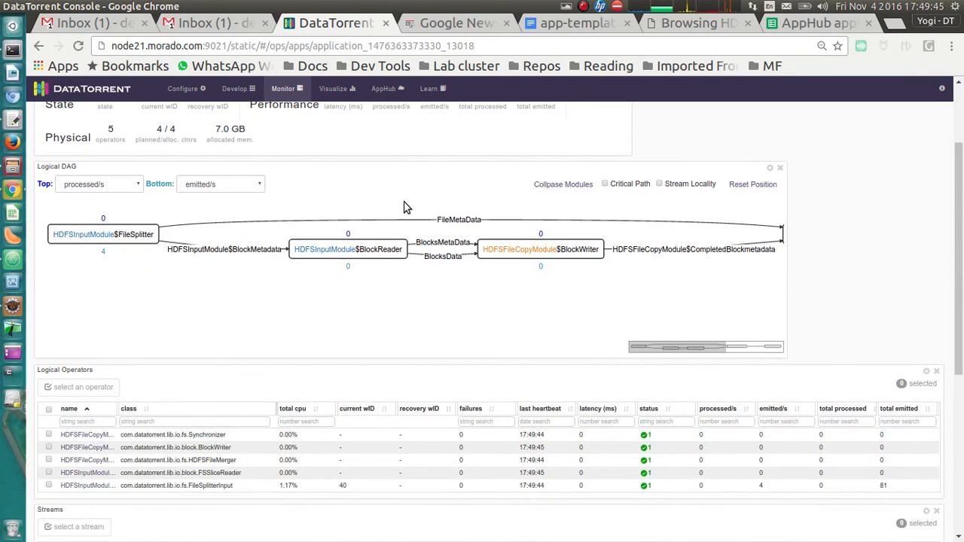
drag(786, 293, 937, 322)
click(864, 347)
click(799, 346)
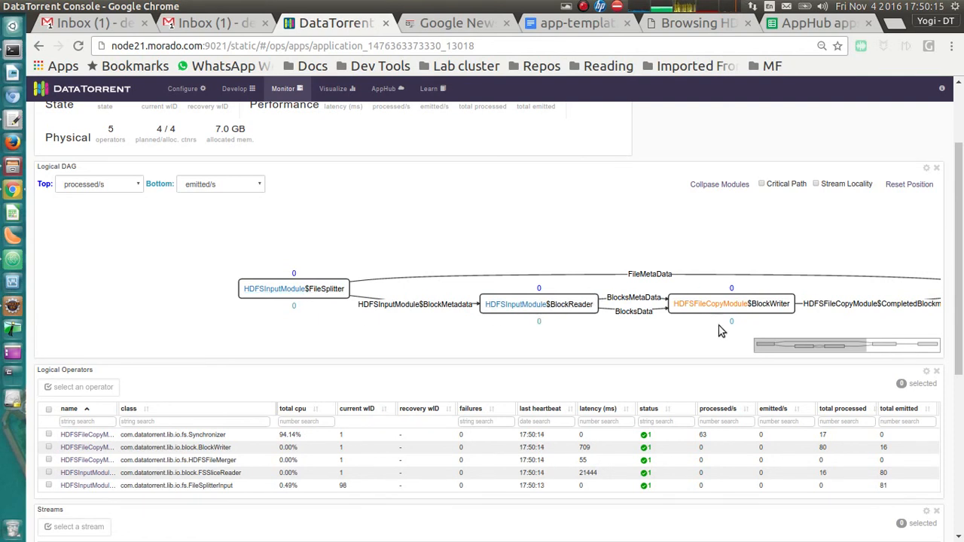
Step: Examine the operator chain in the Logical DAG from HDFSInputModule's FileSplitter through HDFSFileCopyModule's FileMerger
drag(719, 332, 282, 290)
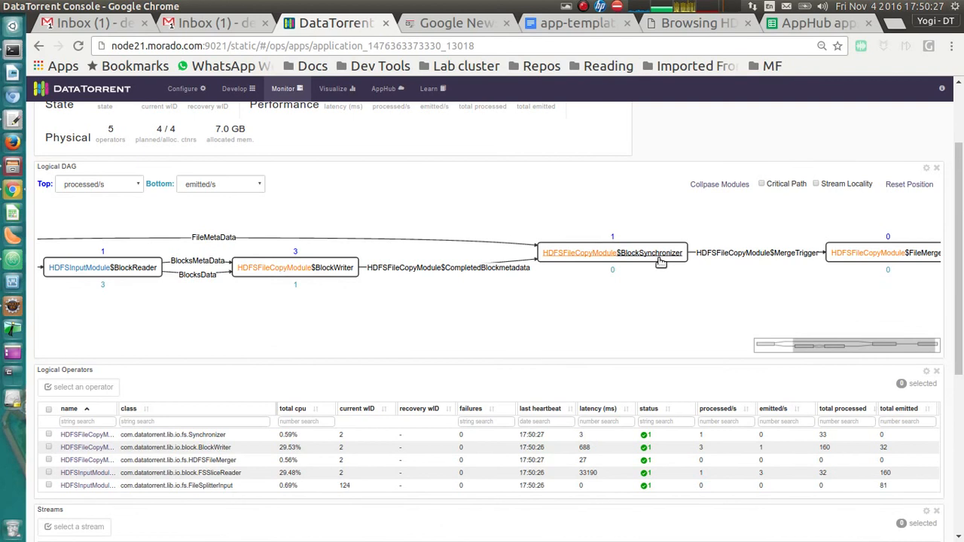
drag(909, 345, 822, 341)
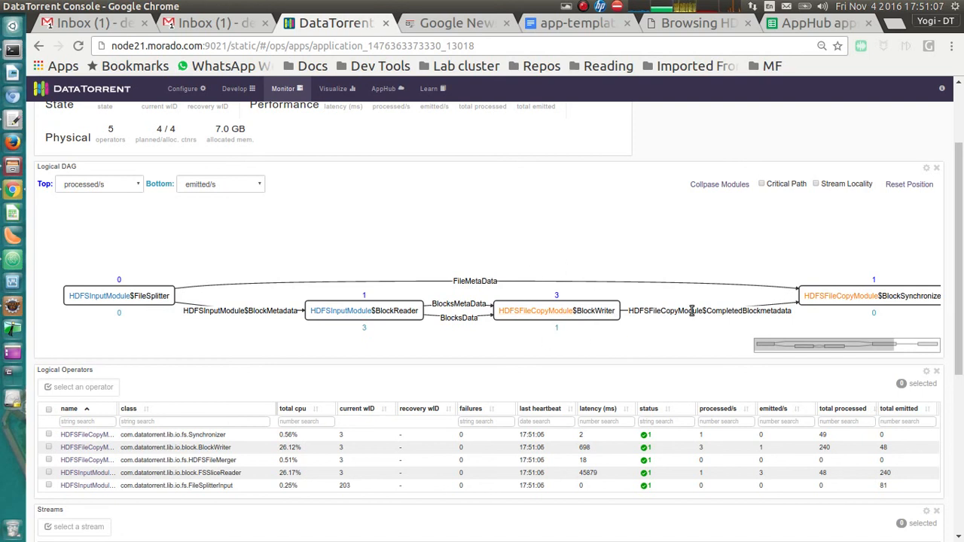
drag(665, 324, 413, 303)
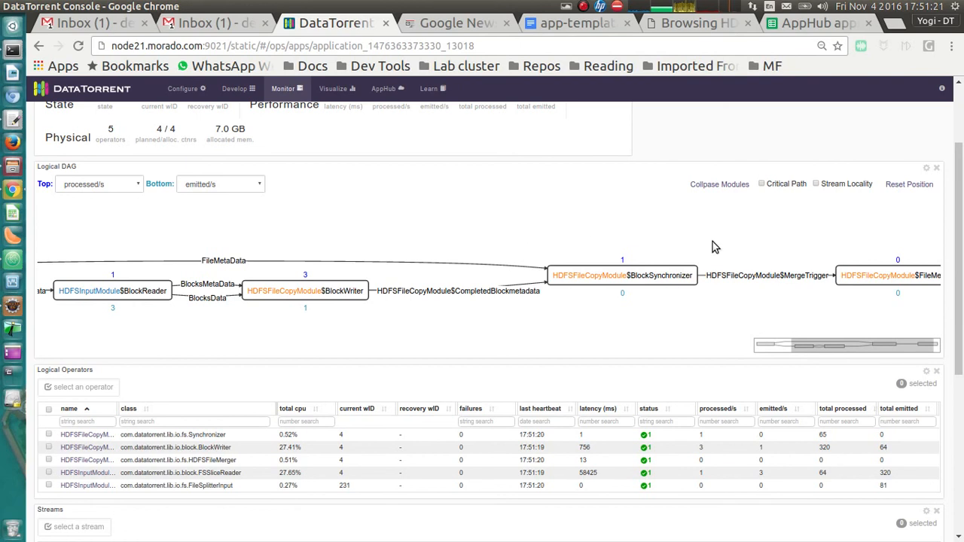
drag(868, 288, 655, 278)
click(655, 278)
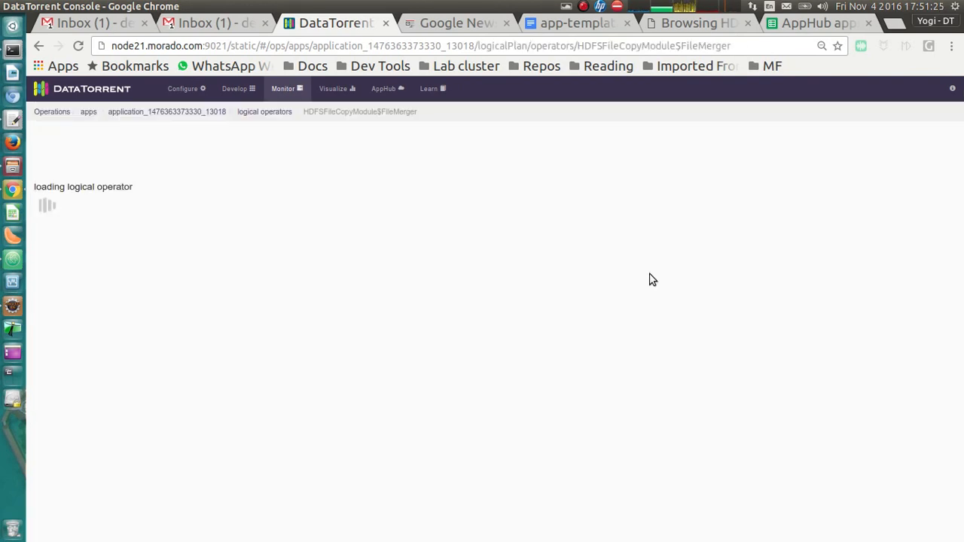
click(39, 46)
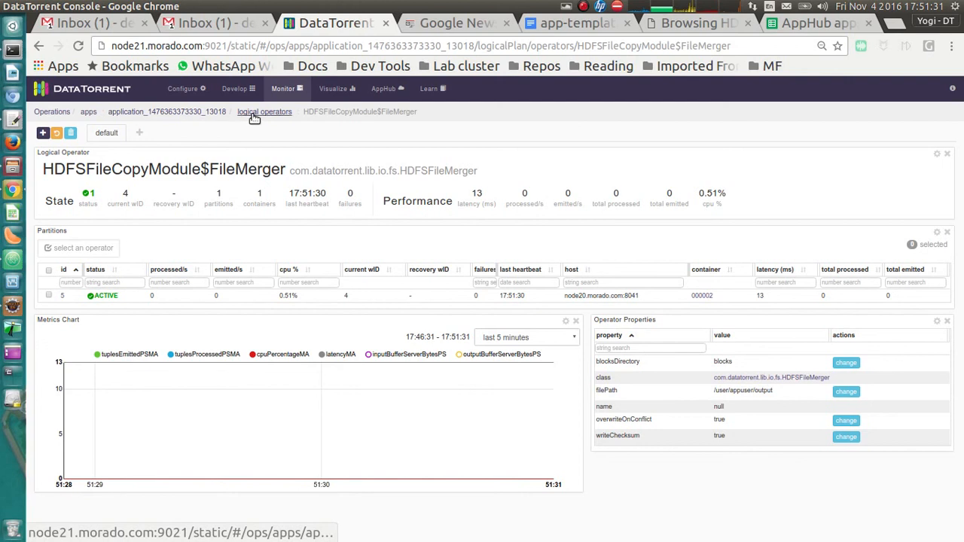
click(128, 117)
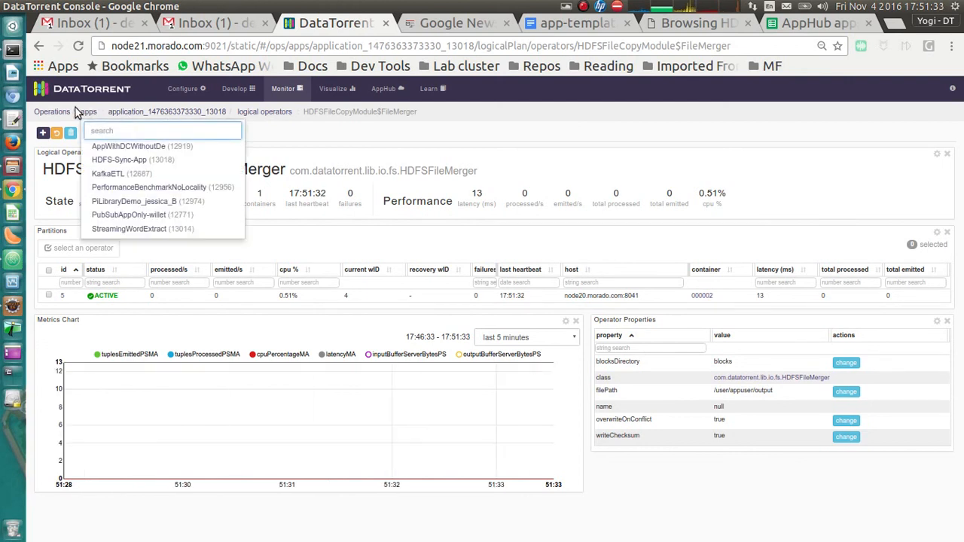
click(129, 112)
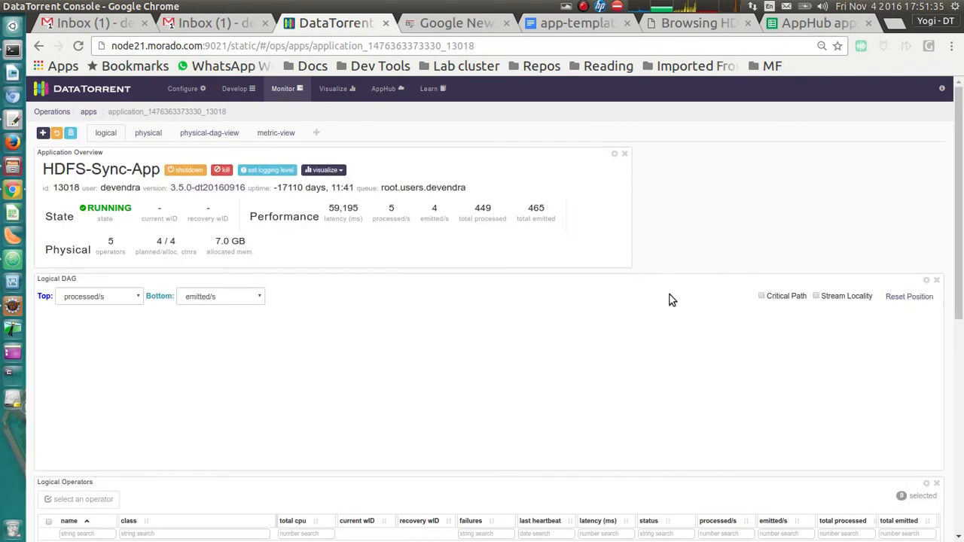
Step: Examine the Logical DAG's output-side operators, including FileMerger, and bring the diagram back to the FileSplitter end
drag(821, 393, 490, 396)
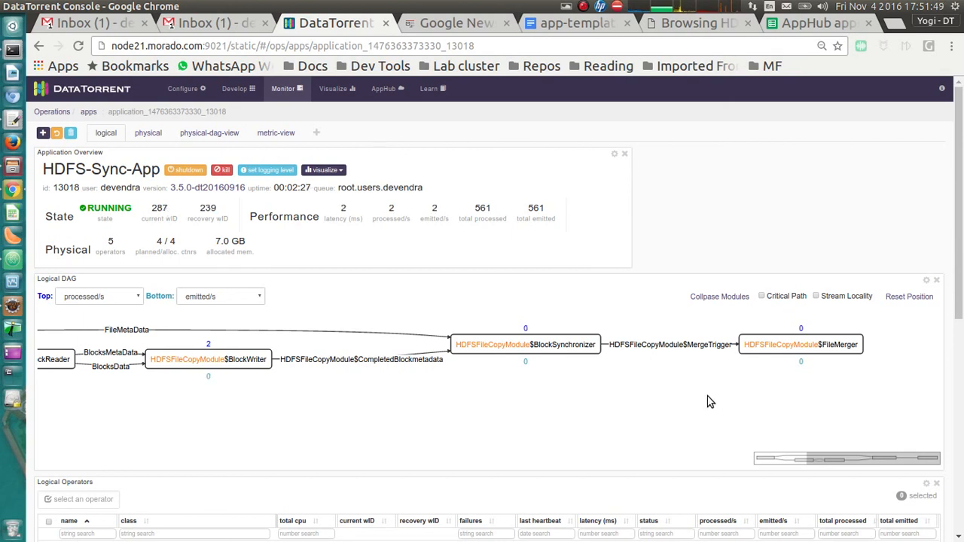
drag(844, 461, 823, 460)
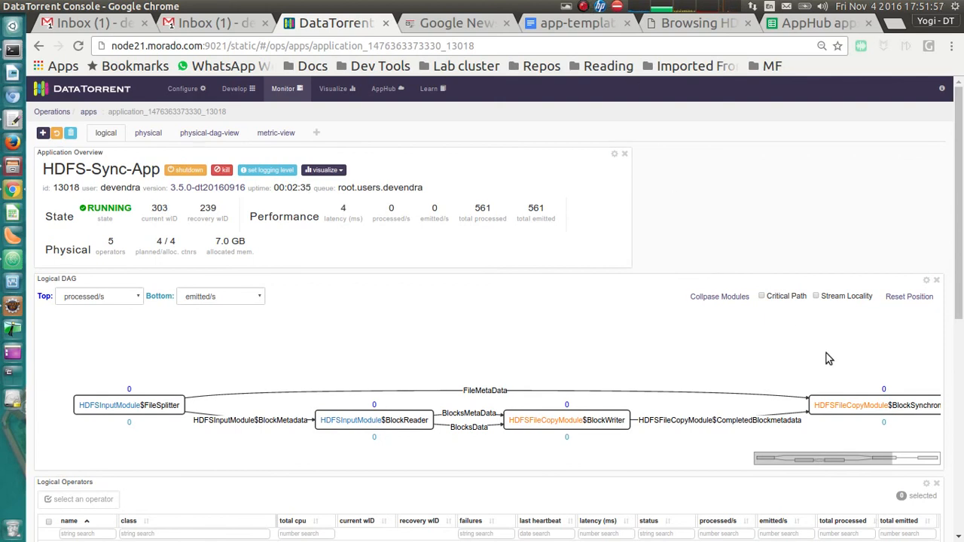
drag(901, 457, 810, 455)
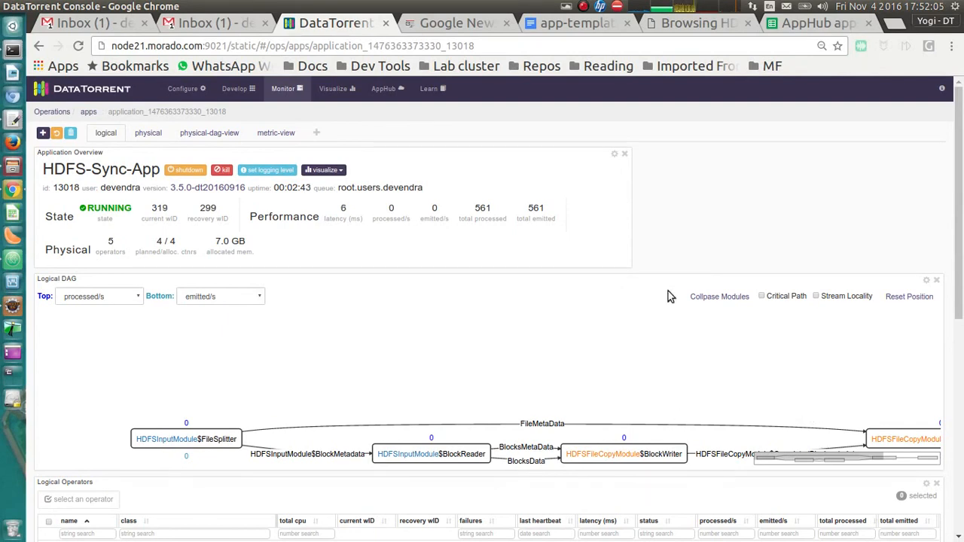
drag(728, 379, 702, 294)
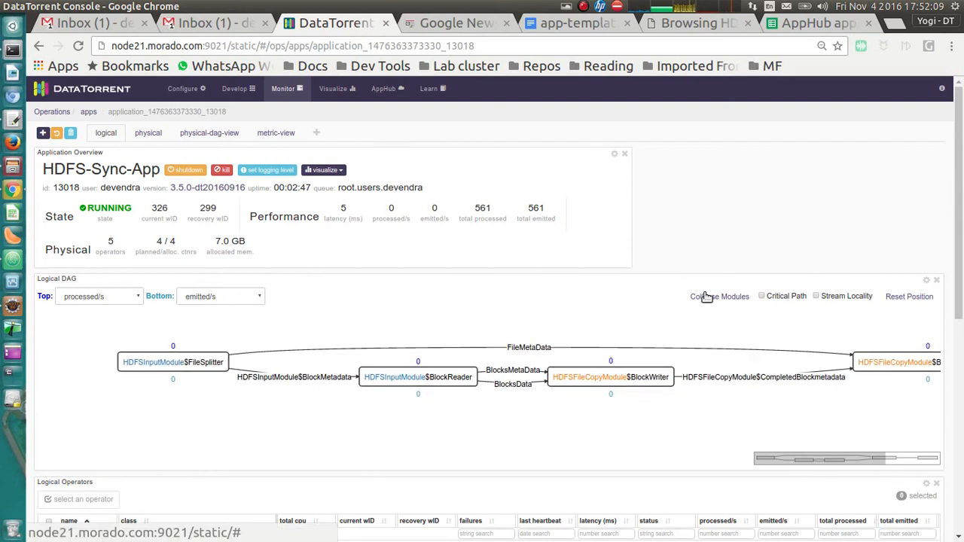
Step: Review the processed and emitted figures in Logical Operators, plus the Streams table, Metrics Chart and Application Overview
scroll(688, 310, down, 3)
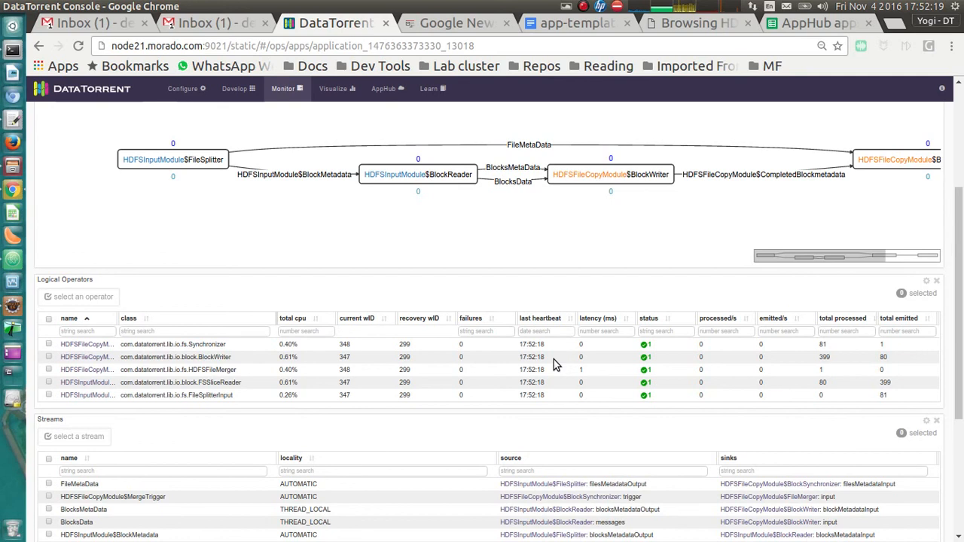
scroll(554, 359, down, 2)
scroll(554, 359, up, 4)
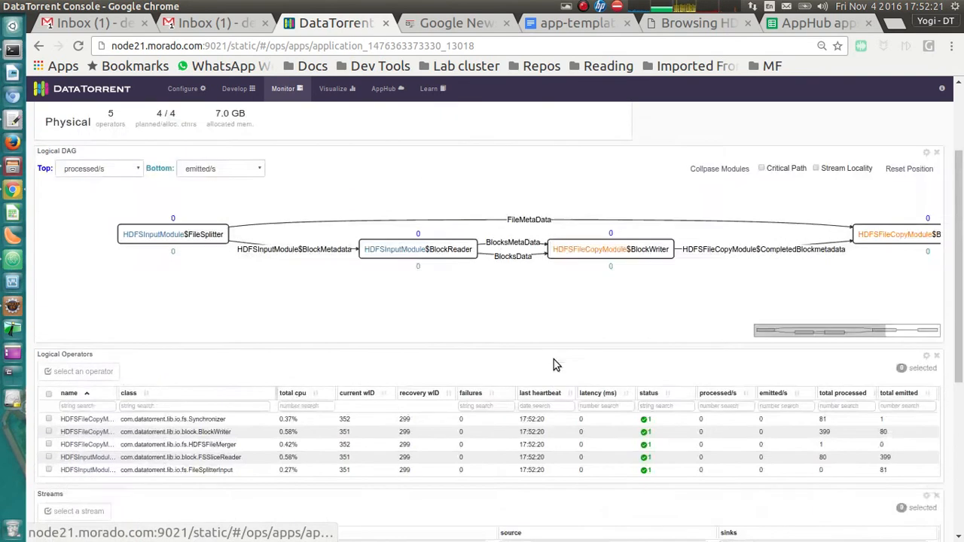
scroll(418, 284, down, 6)
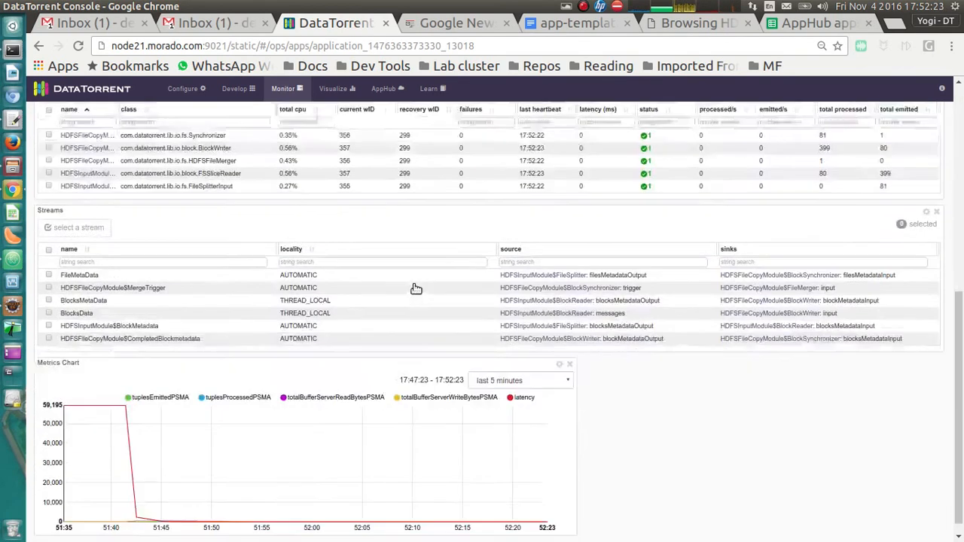
scroll(338, 282, up, 2)
scroll(339, 286, up, 3)
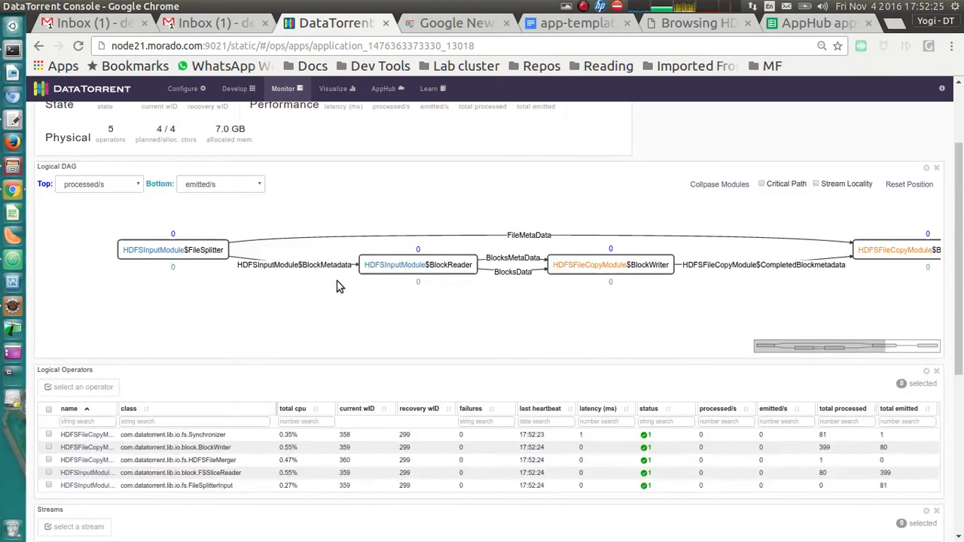
scroll(338, 282, up, 2)
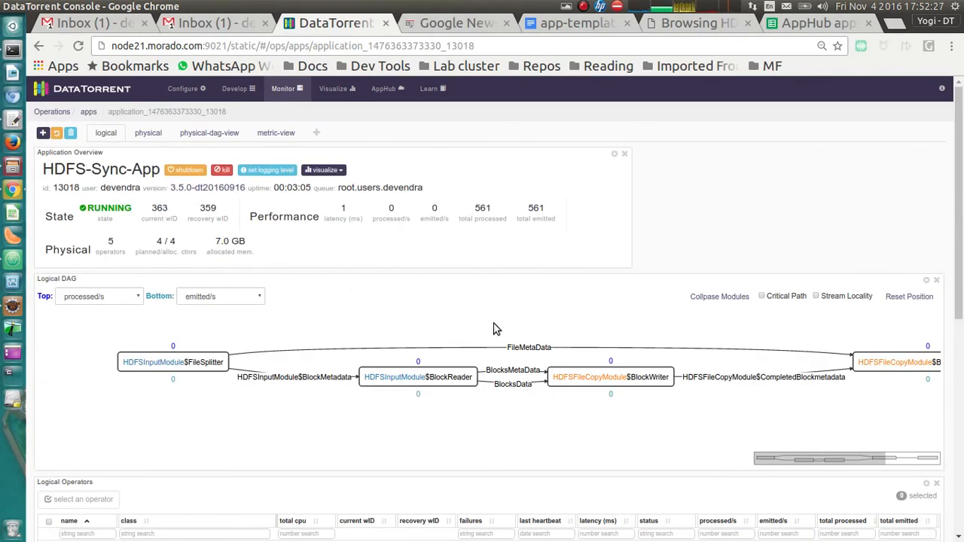
scroll(431, 279, down, 2)
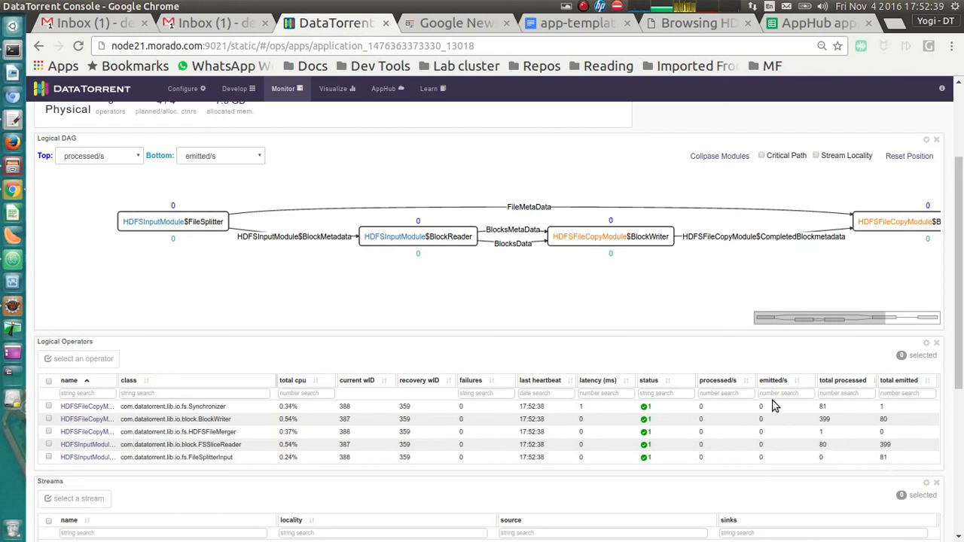
scroll(607, 388, up, 2)
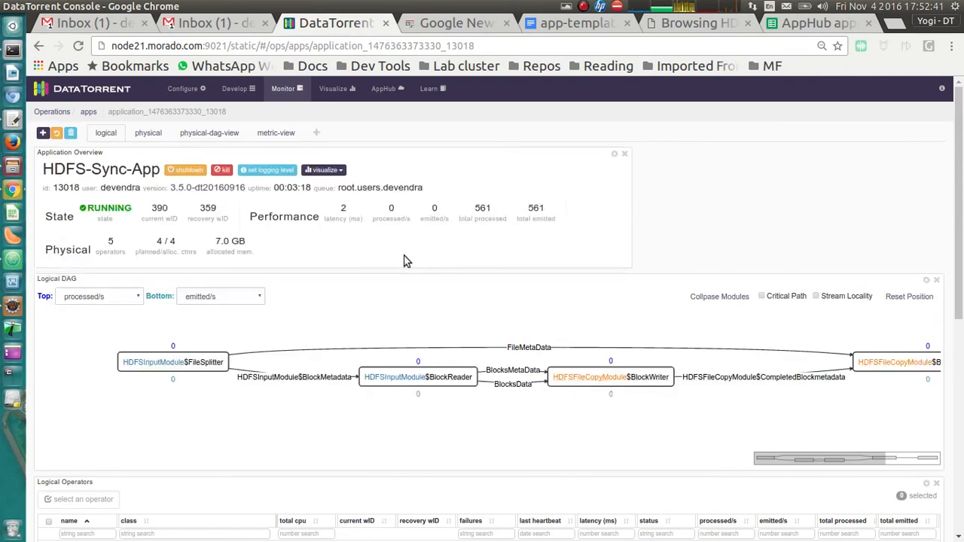
Step: From the application's physical view, open the dt.log of container 000003 and read through it
click(147, 132)
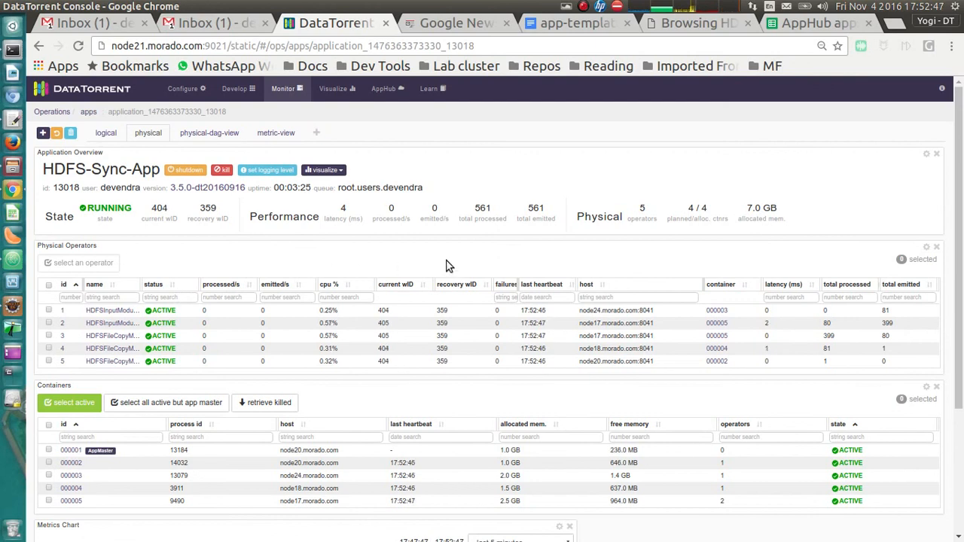
click(720, 313)
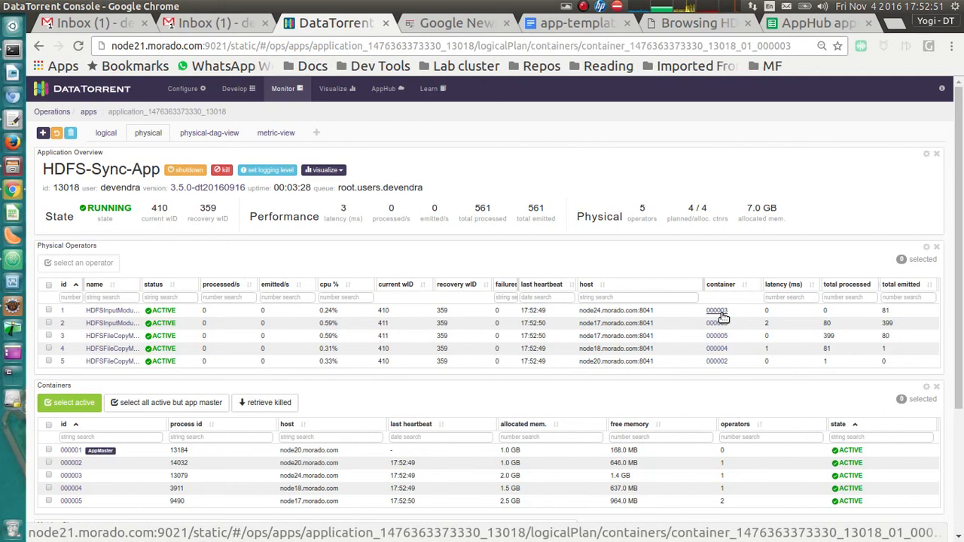
click(397, 170)
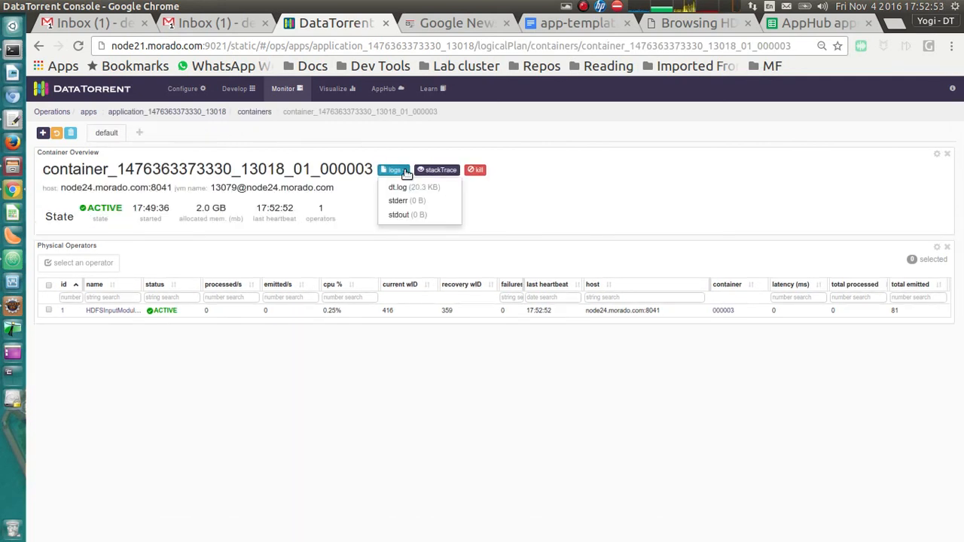
click(402, 186)
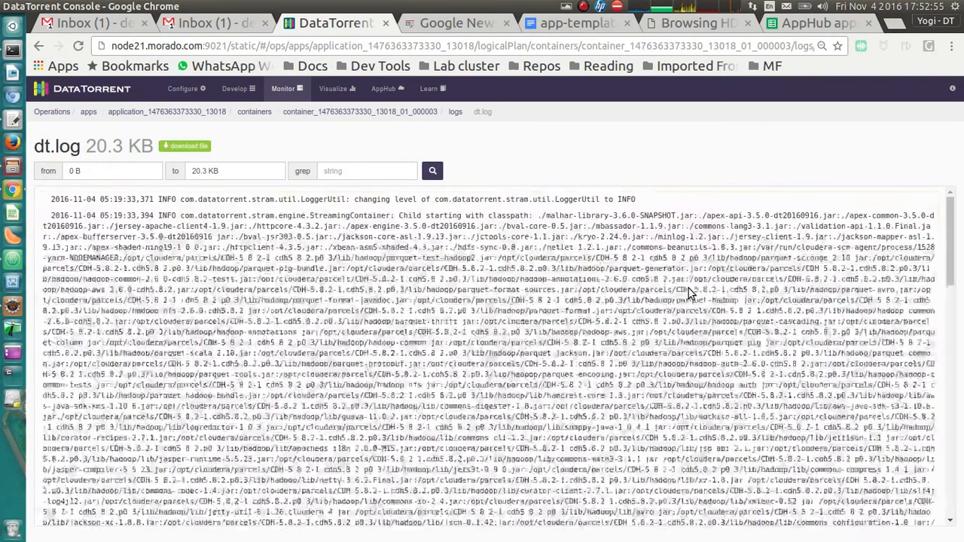
scroll(689, 288, down, 15)
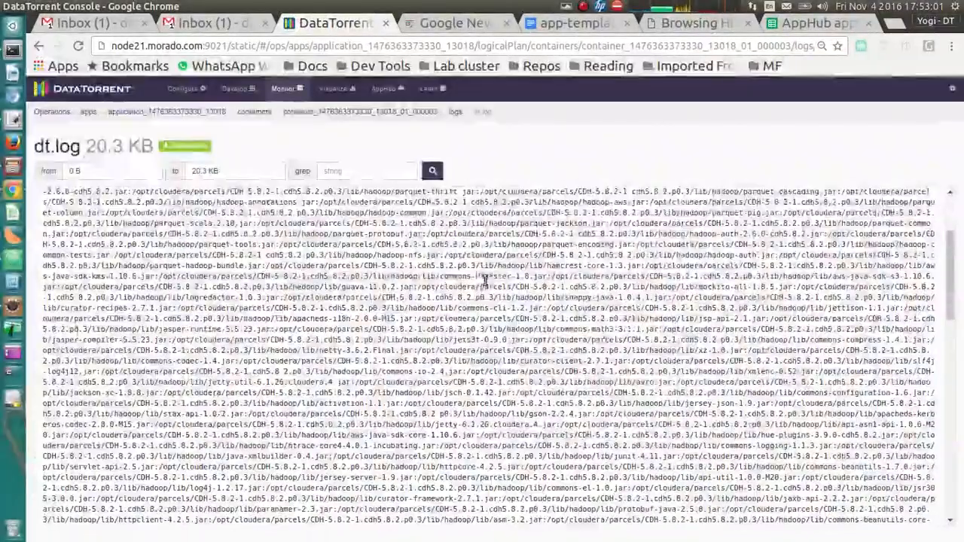
scroll(482, 216, up, 10)
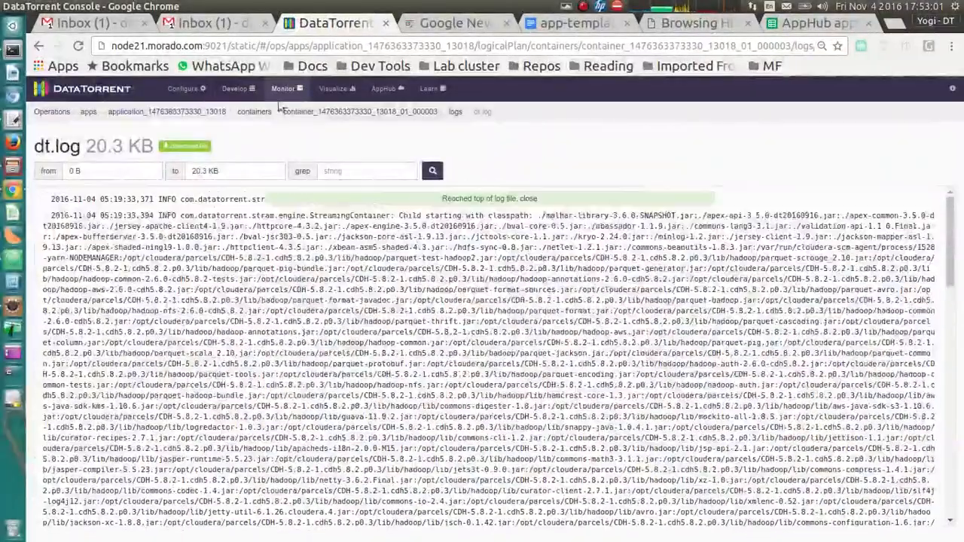
Step: Return to the application's physical view and review its physical operators, containers and metrics
click(173, 112)
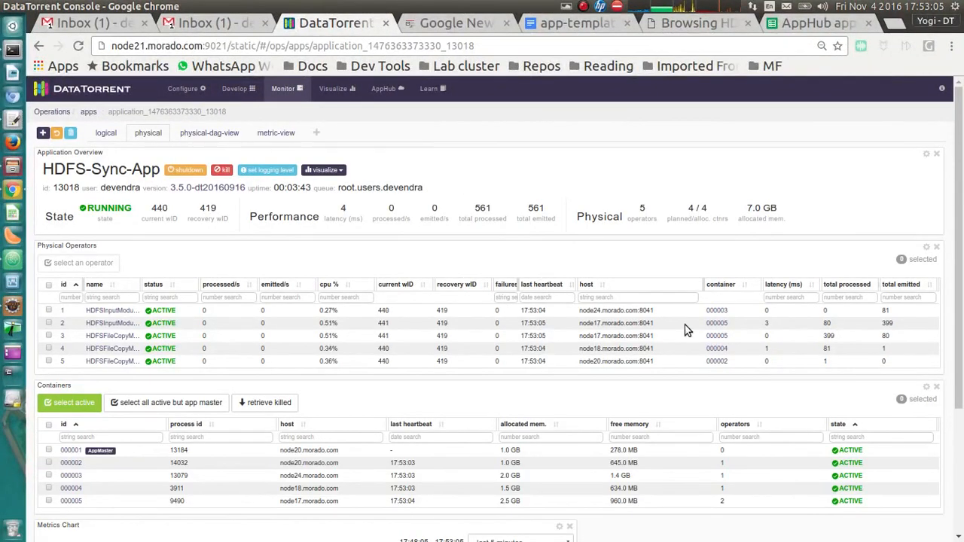
scroll(685, 326, down, 3)
scroll(683, 332, up, 3)
Step: Switch back to the application's logical view and review the Logical DAG and operator statistics
click(105, 133)
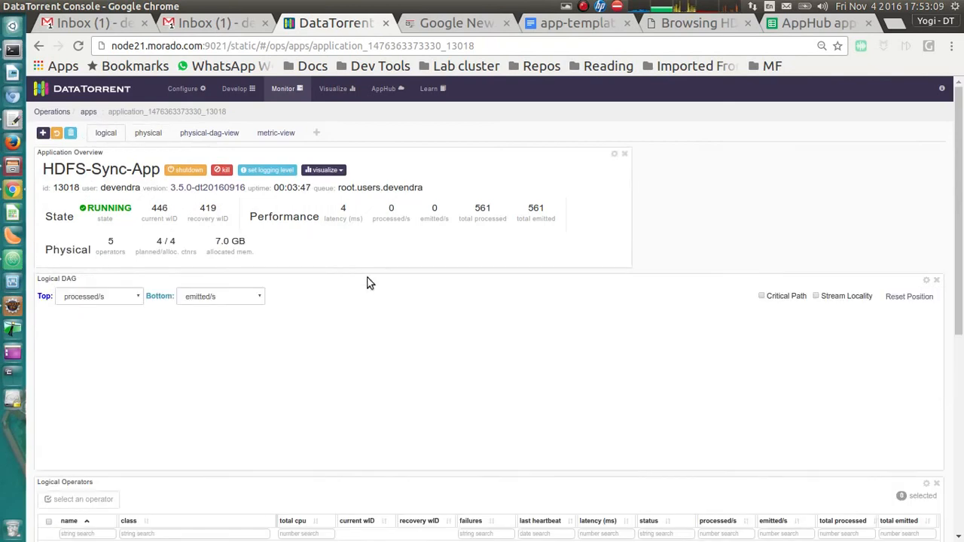
scroll(611, 360, down, 1)
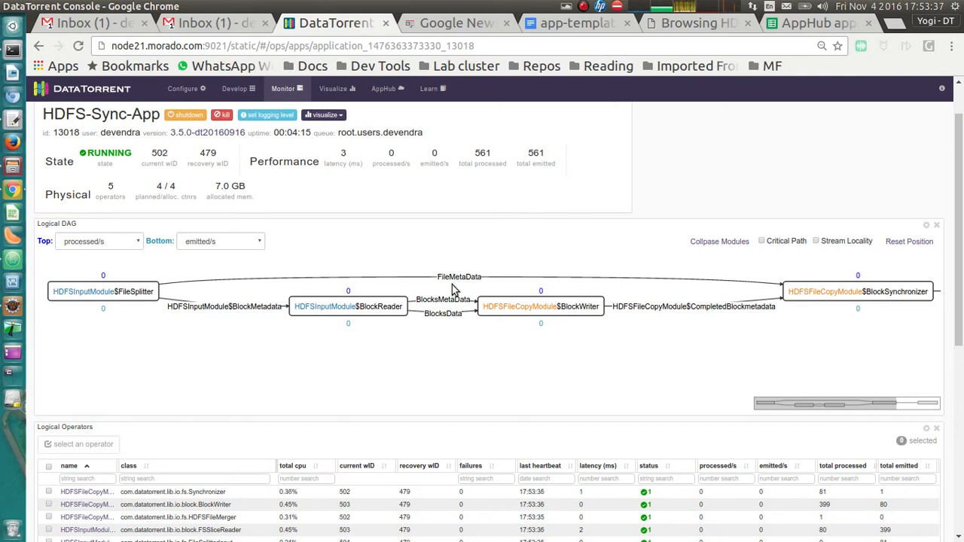
scroll(458, 286, down, 3)
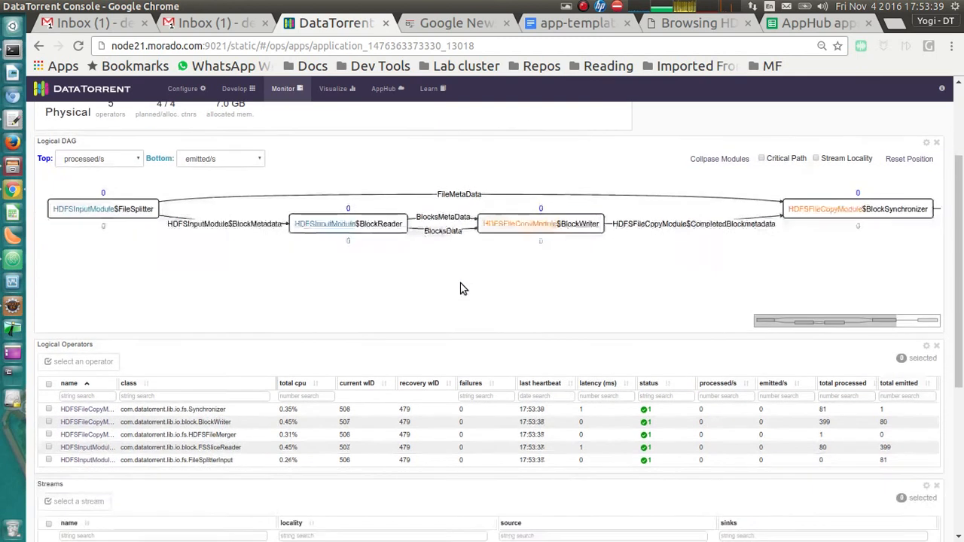
scroll(462, 289, up, 4)
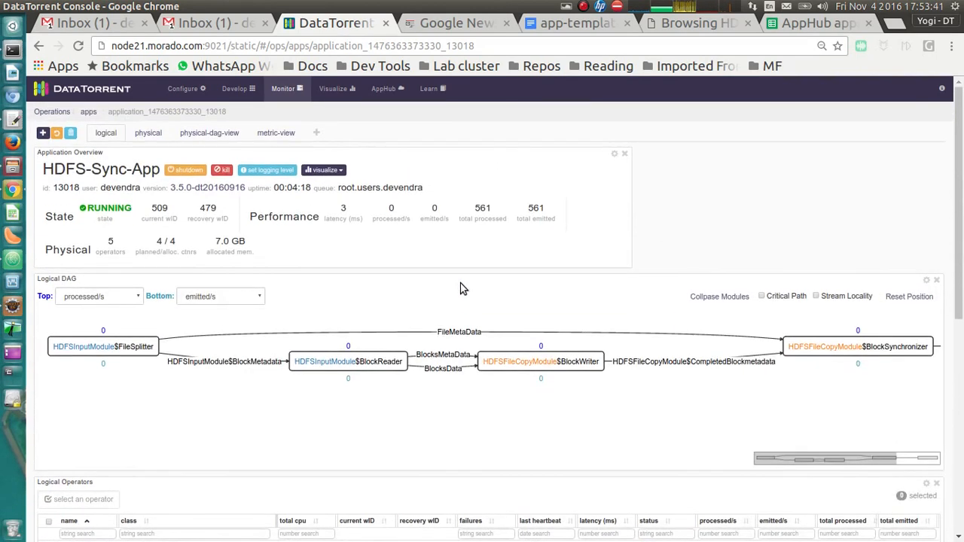